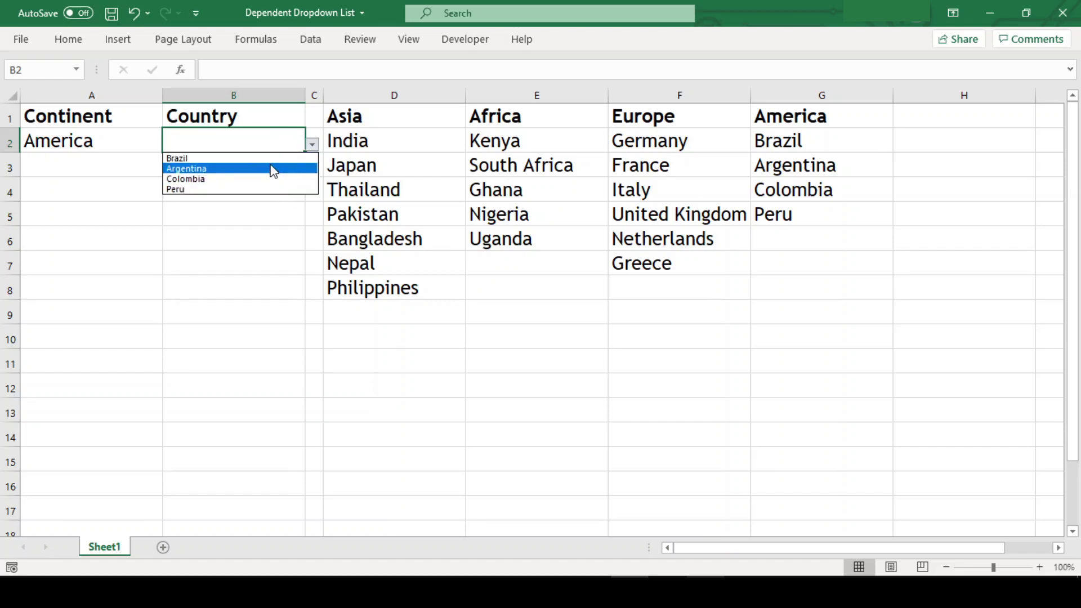
# Set the continent in A2 to Asia and open the dependent country list in B2
pyautogui.press('Escape')
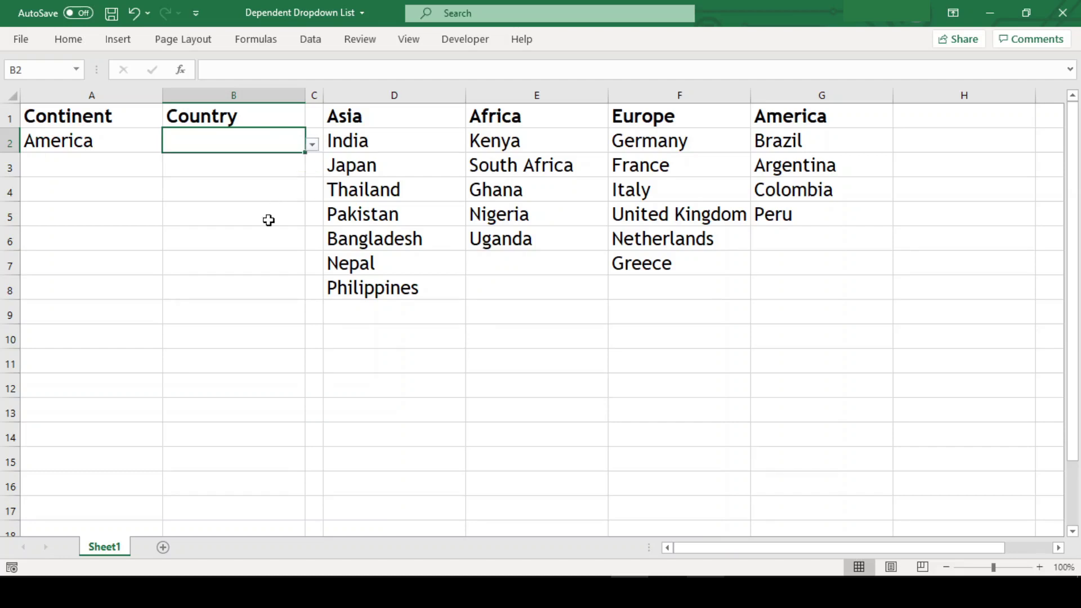
pyautogui.click(137, 144)
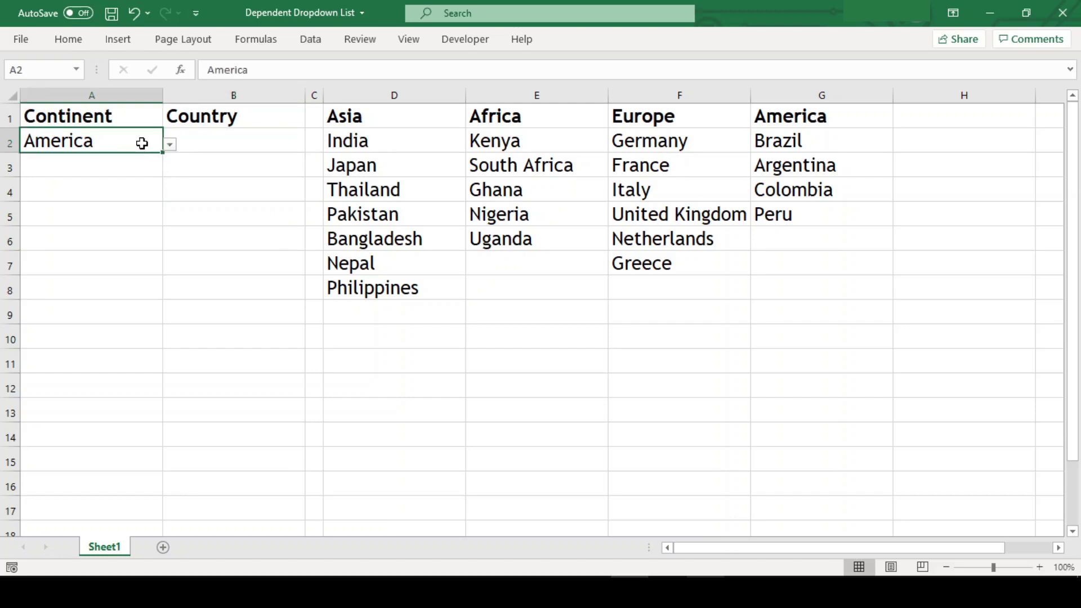
pyautogui.click(169, 146)
pyautogui.click(143, 159)
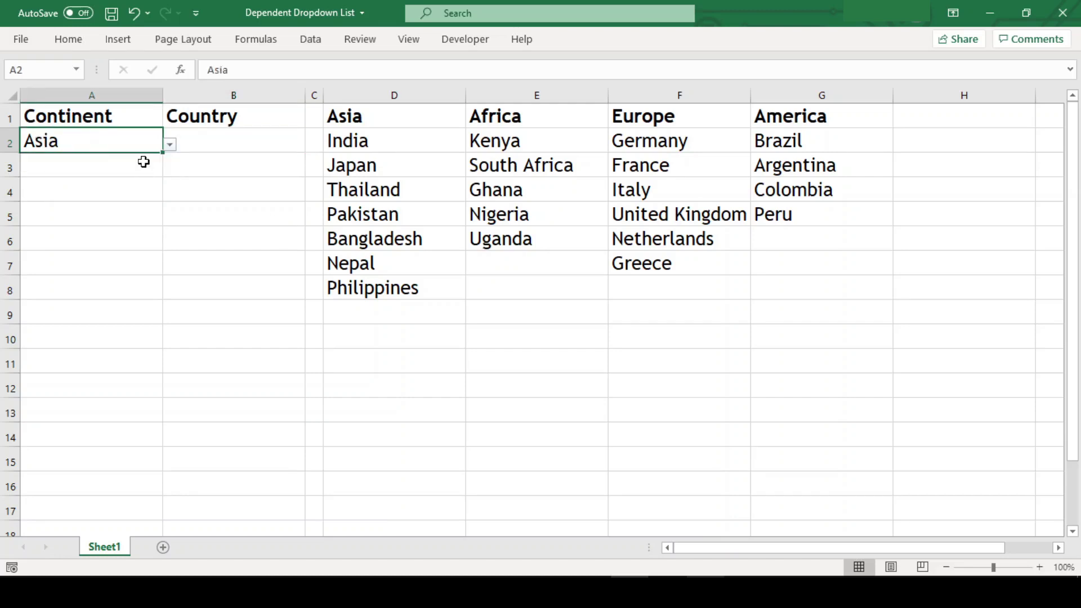
pyautogui.click(247, 166)
pyautogui.click(281, 143)
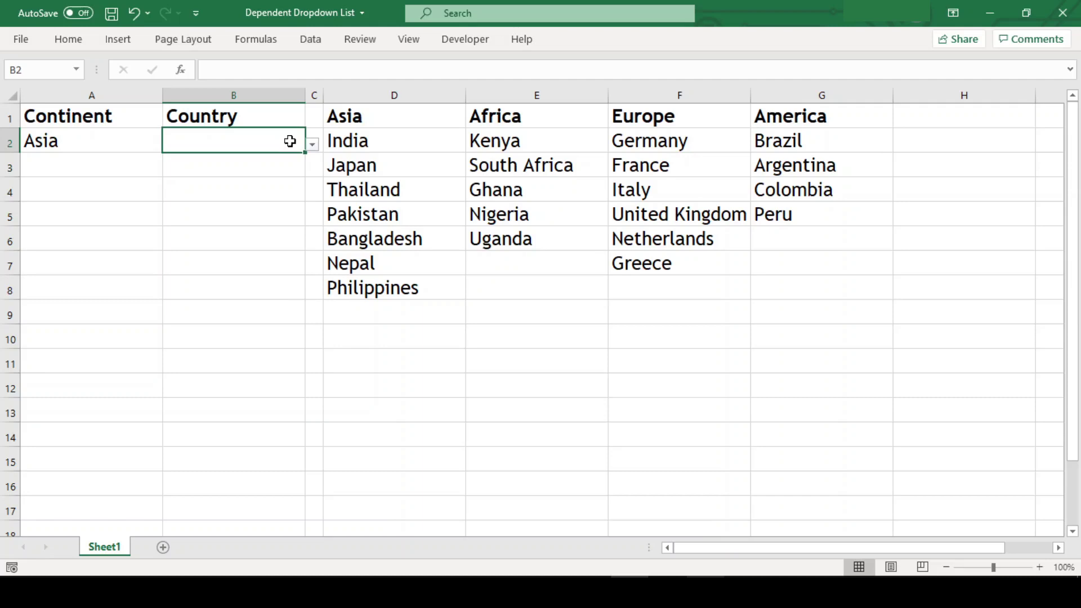
pyautogui.click(310, 145)
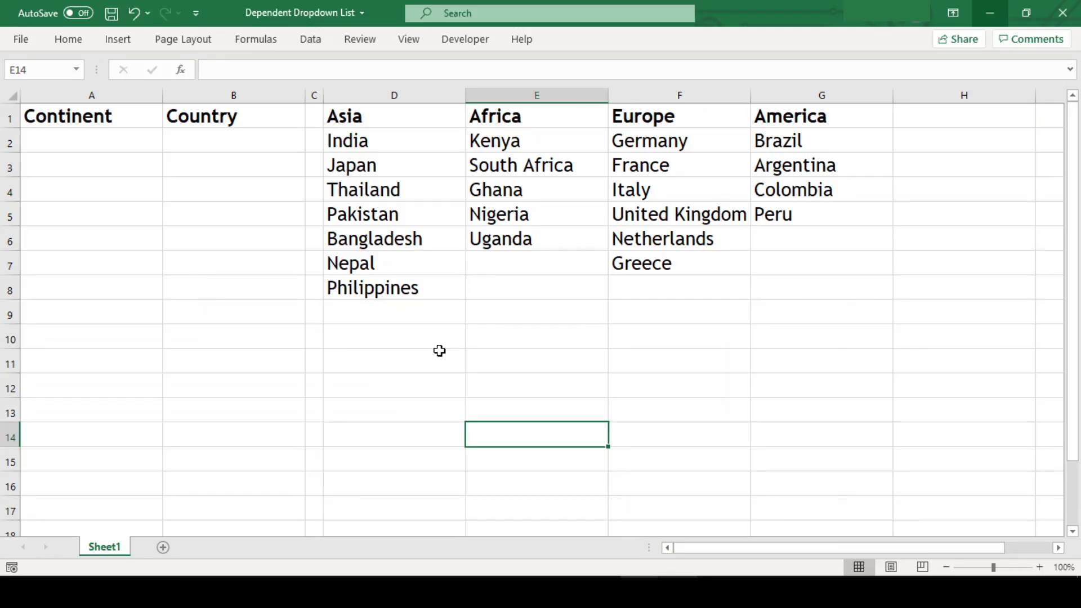
# Review the country lists under the Asia, Africa, Europe and America headings in columns D to G
pyautogui.click(387, 108)
pyautogui.hotkey('shift', 'Down')
pyautogui.hotkey('shift', 'Down')
pyautogui.hotkey('shift', 'Down')
pyautogui.hotkey('shift', 'Down')
pyautogui.hotkey('shift', 'Down')
pyautogui.hotkey('shift', 'Down')
pyautogui.hotkey('shift', 'Down')
pyautogui.press('Right')
pyautogui.hotkey('shift', 'Down')
pyautogui.hotkey('shift', 'Down')
pyautogui.hotkey('shift', 'Down')
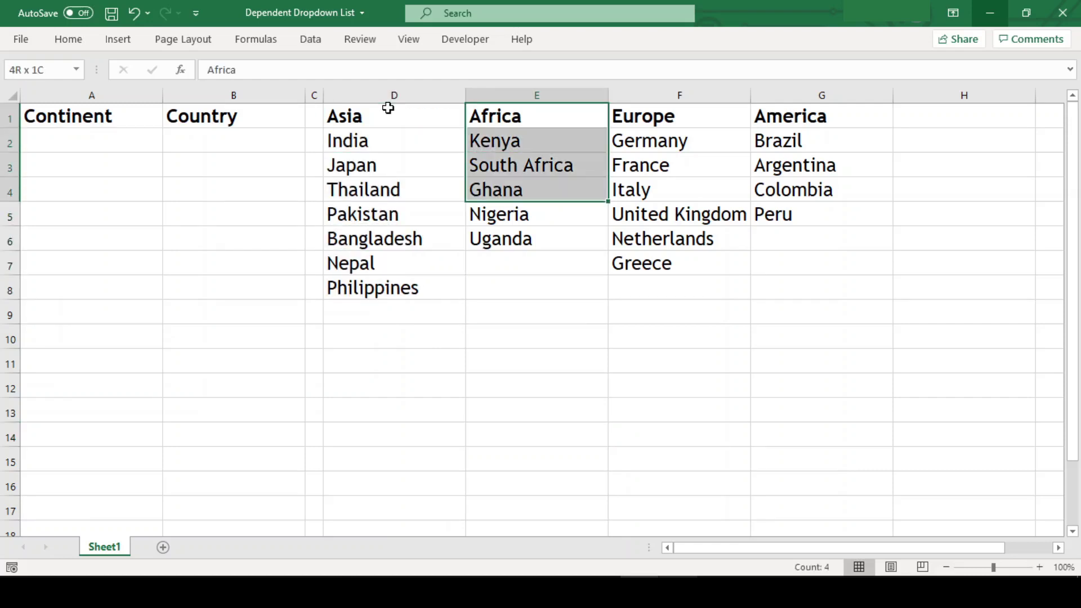
pyautogui.hotkey('shift', 'Down')
pyautogui.hotkey('shift', 'Down')
pyautogui.press('Right')
pyautogui.hotkey('shift', 'Down')
pyautogui.hotkey('shift', 'Down')
pyautogui.hotkey('shift', 'Down')
pyautogui.hotkey('shift', 'Down')
pyautogui.hotkey('shift', 'Down')
pyautogui.hotkey('shift', 'Down')
pyautogui.press('Right')
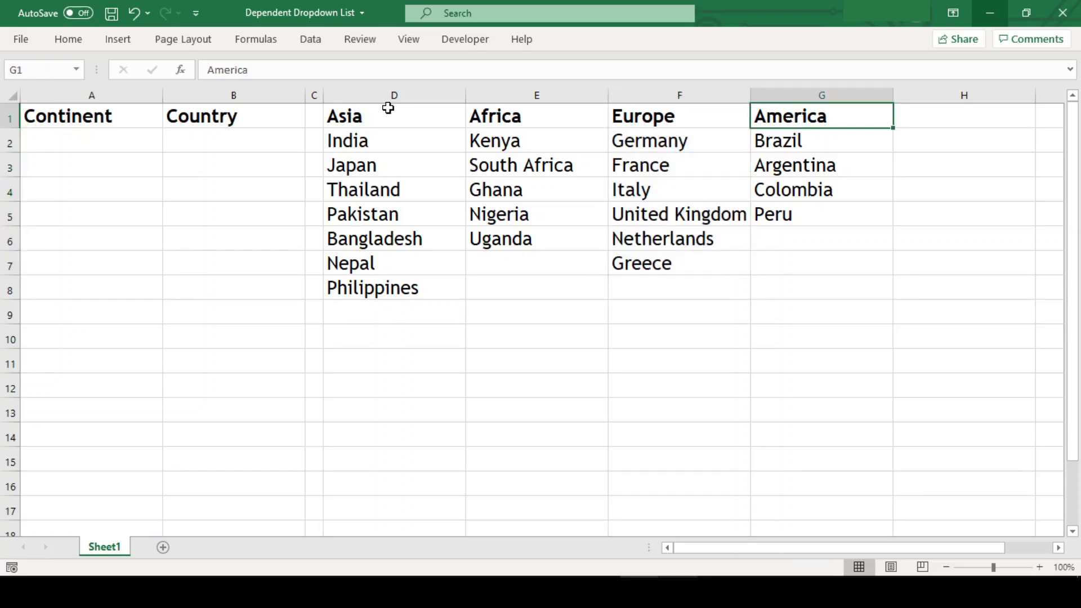
pyautogui.hotkey('shift', 'Down')
pyautogui.hotkey('shift', 'Down')
pyautogui.hotkey('shift', 'Down')
pyautogui.hotkey('shift', 'Down')
pyautogui.press('Left')
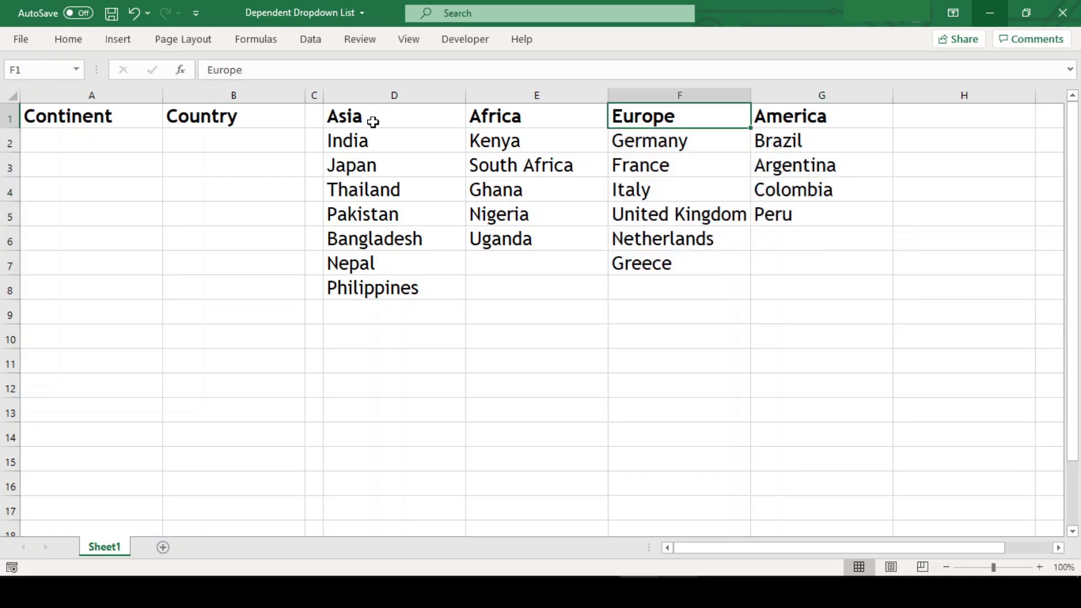
# Examine the continent headings in D1:G1 and the countries under Europe in F2:F7
pyautogui.click(371, 227)
pyautogui.click(380, 119)
pyautogui.moveTo(380, 119); pyautogui.dragTo(762, 117)
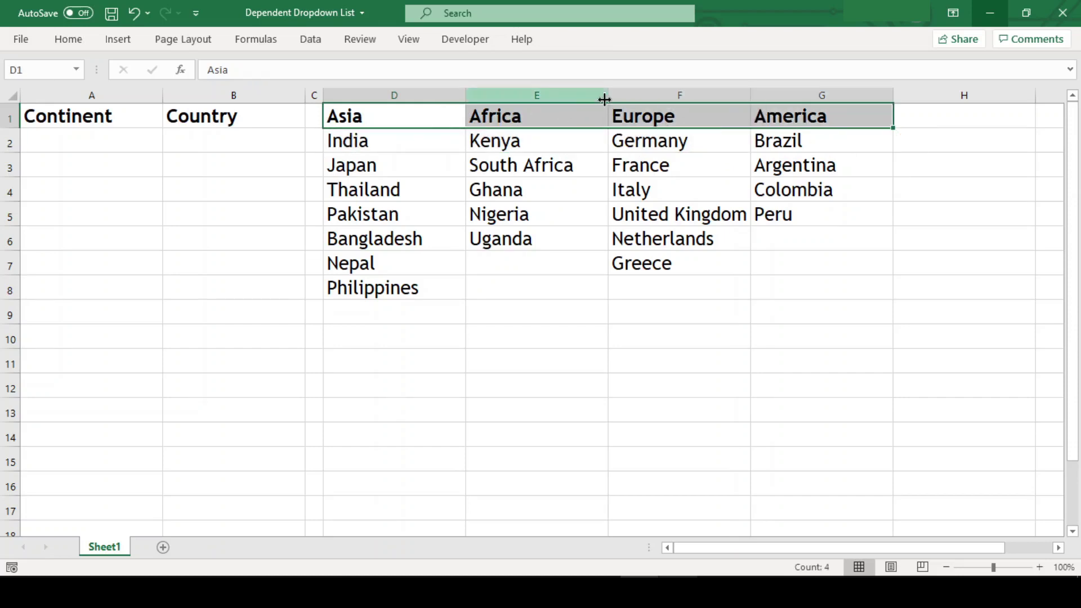
pyautogui.click(684, 118)
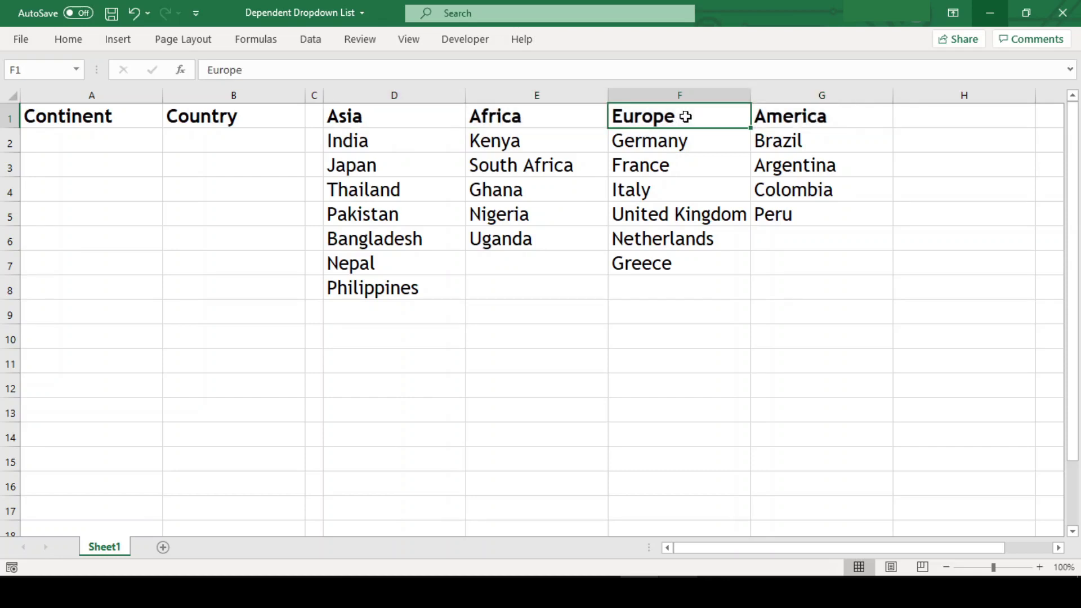
pyautogui.press('Down')
pyautogui.hotkey('shift', 'Down')
pyautogui.hotkey('shift', 'Down')
pyautogui.hotkey('shift', 'Down')
pyautogui.hotkey('shift', 'Down')
pyautogui.hotkey('shift', 'Down')
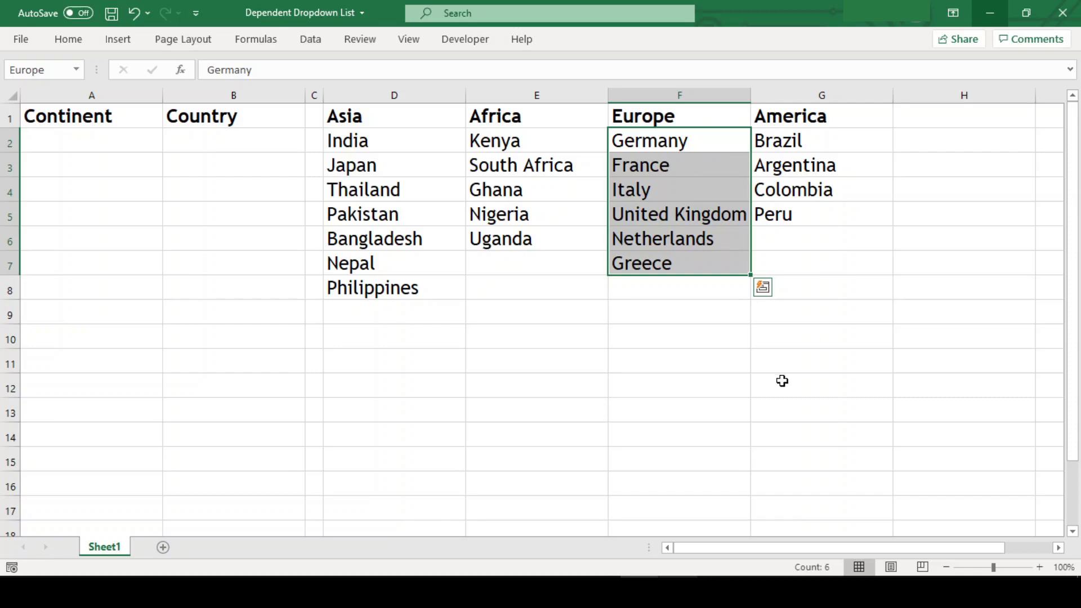
pyautogui.click(708, 361)
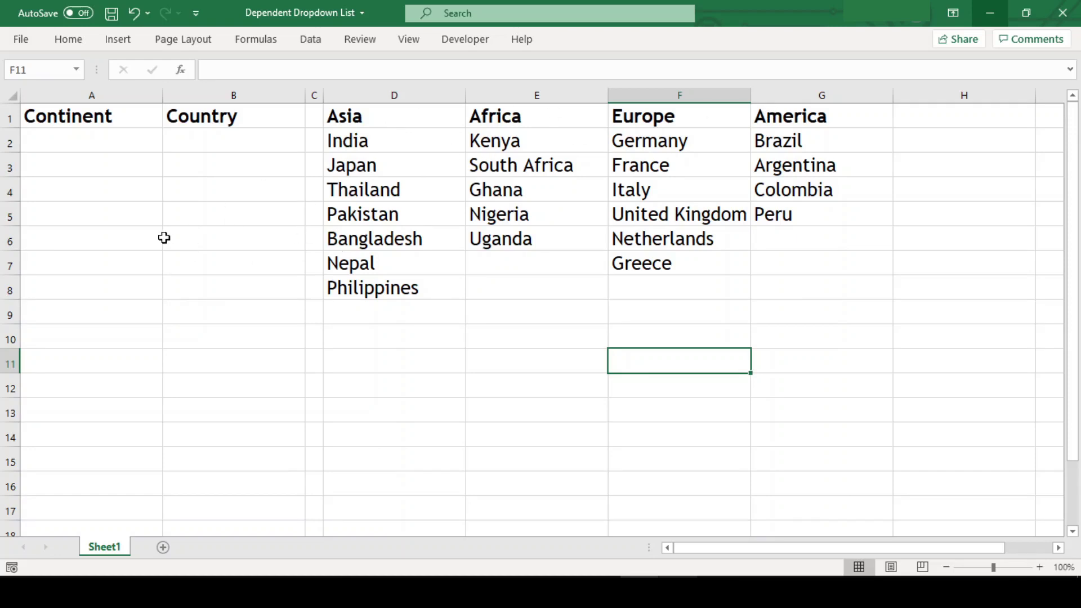
# Add a List data validation to cell A2 with the source =$D$1:$G$1 and check its dropdown options
pyautogui.click(99, 139)
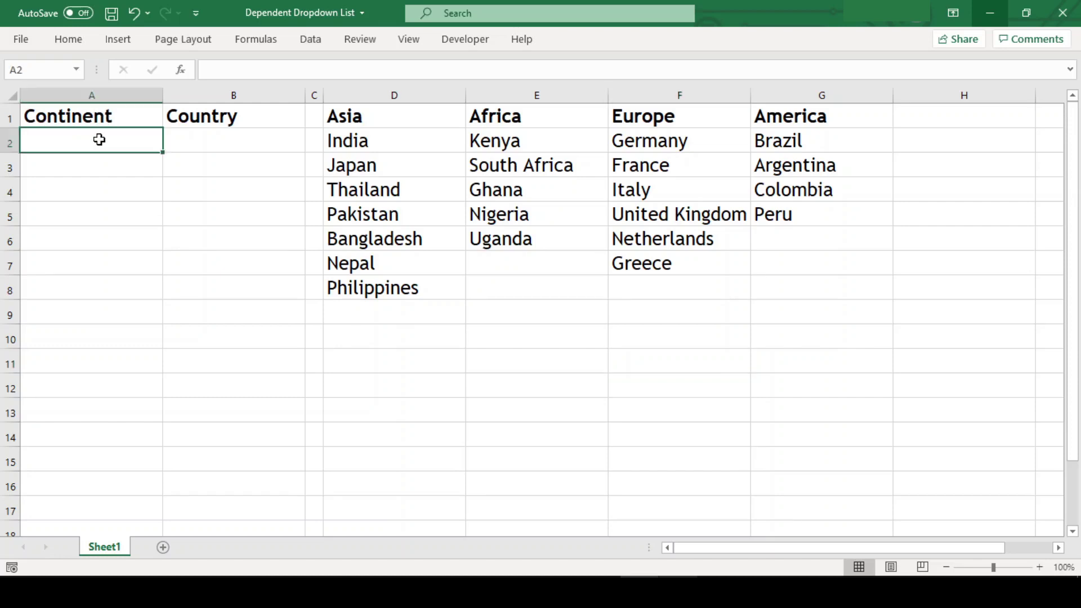
pyautogui.click(310, 38)
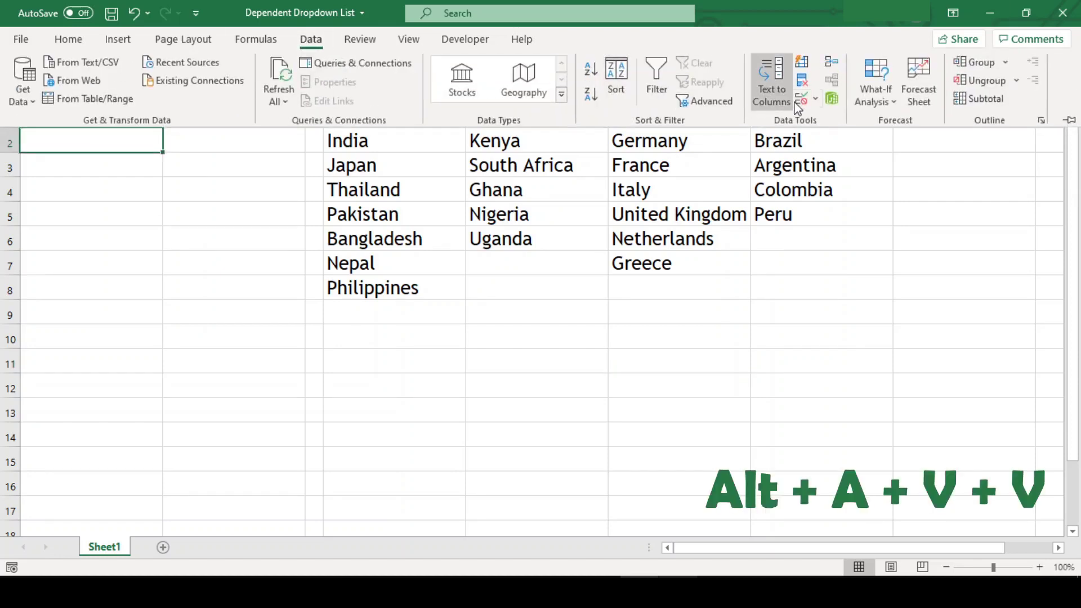
pyautogui.click(804, 104)
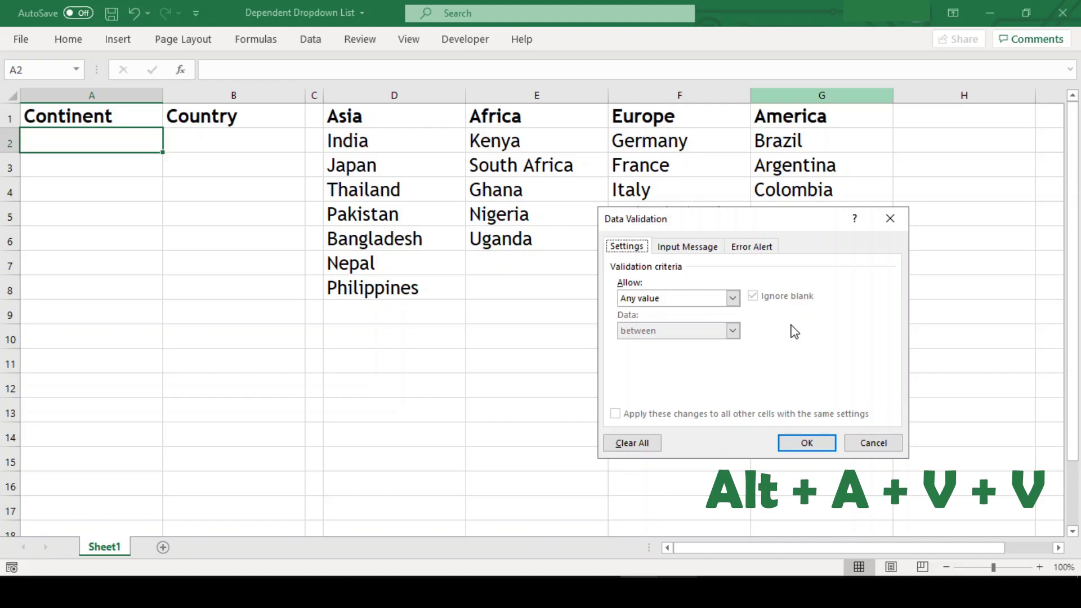
pyautogui.click(726, 298)
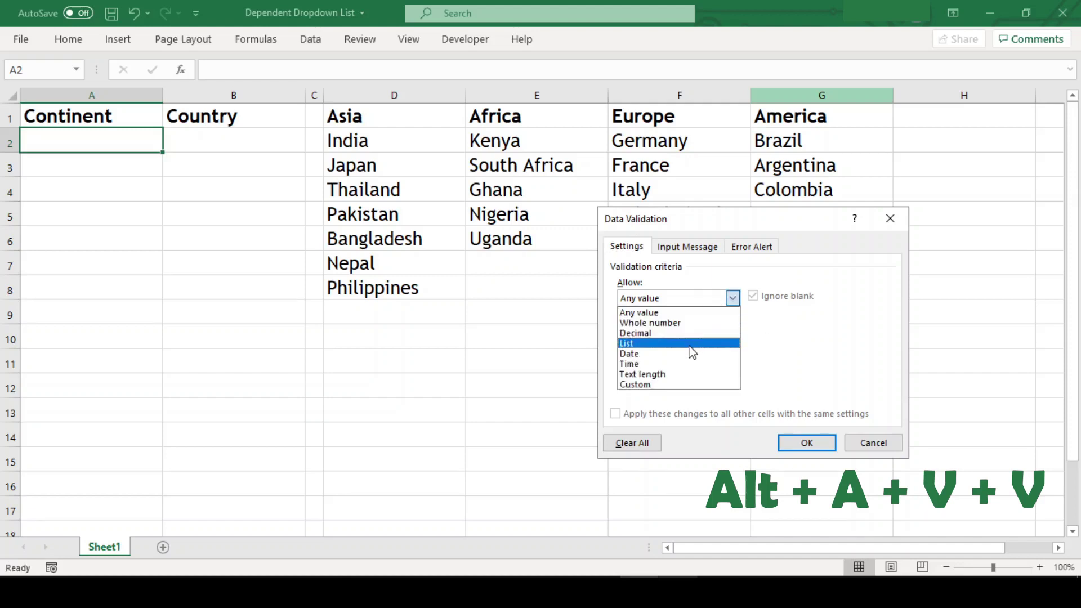
pyautogui.click(692, 352)
pyautogui.click(713, 362)
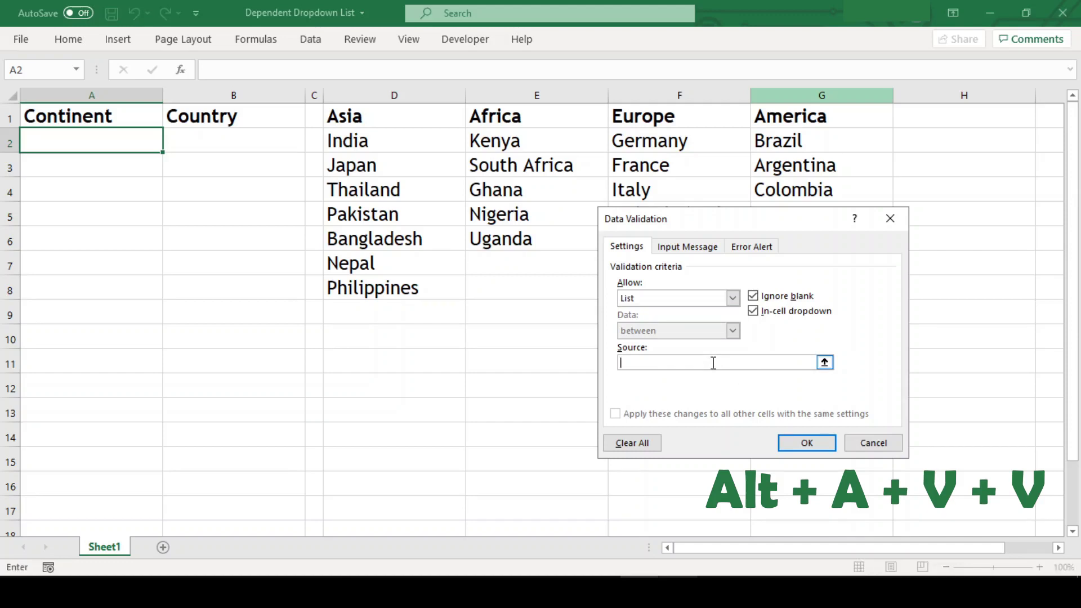
pyautogui.moveTo(386, 119); pyautogui.dragTo(785, 115)
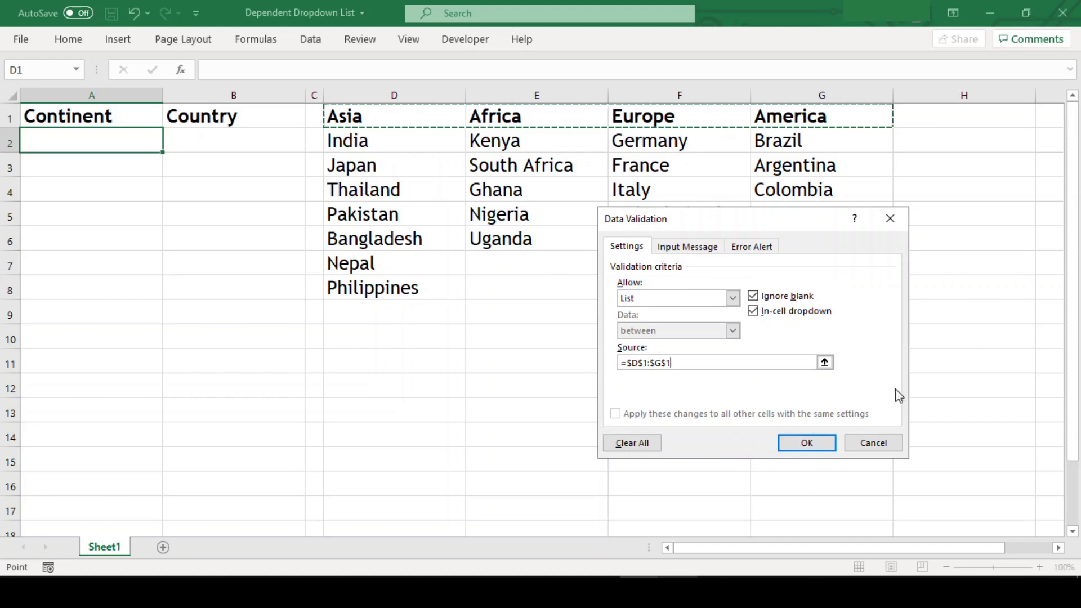
pyautogui.click(787, 444)
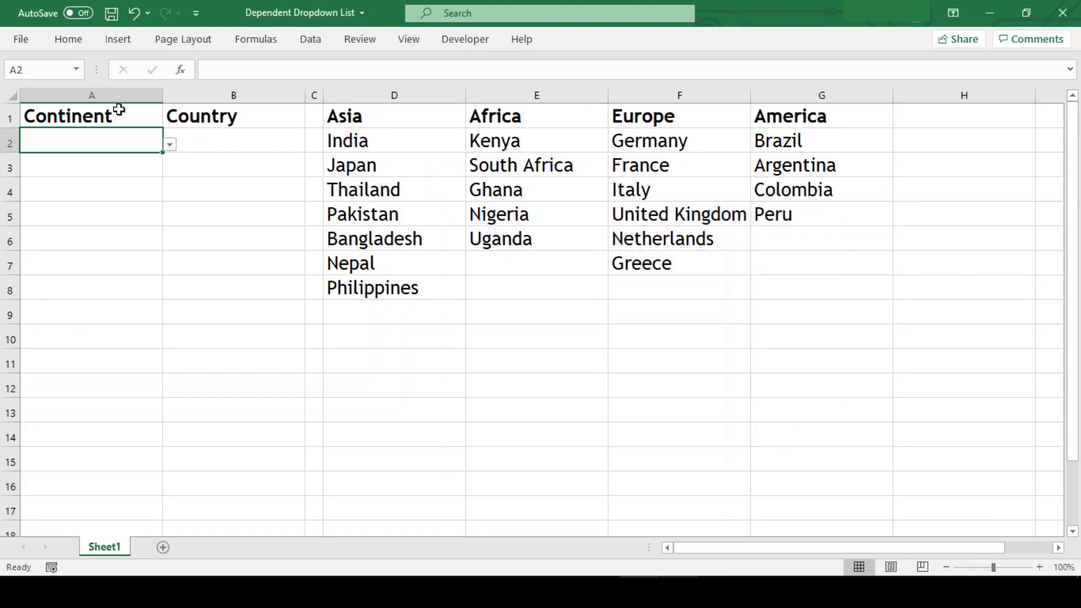
pyautogui.click(170, 144)
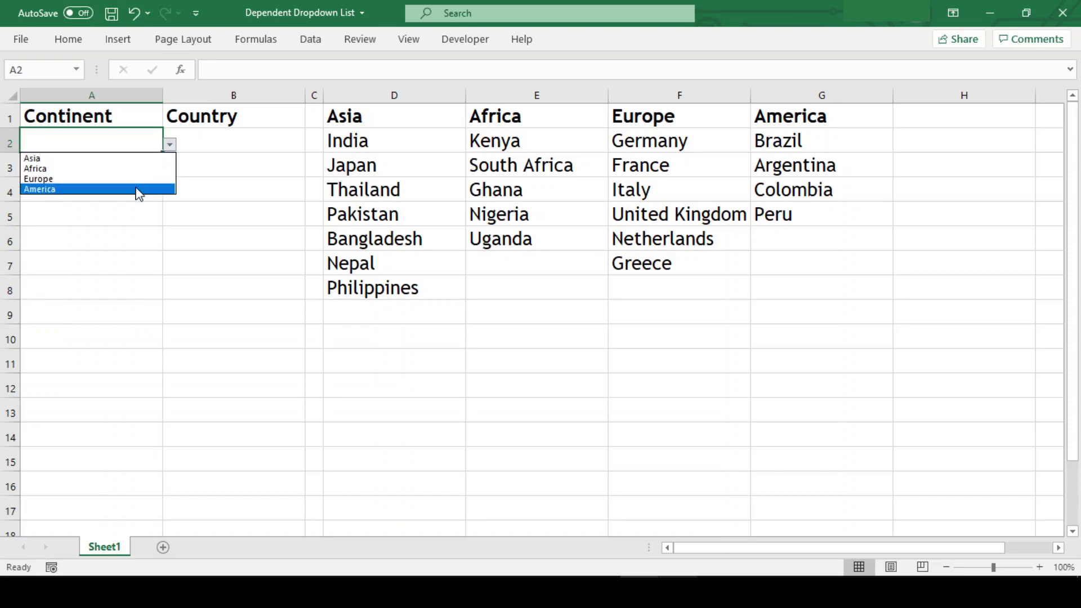
pyautogui.click(220, 185)
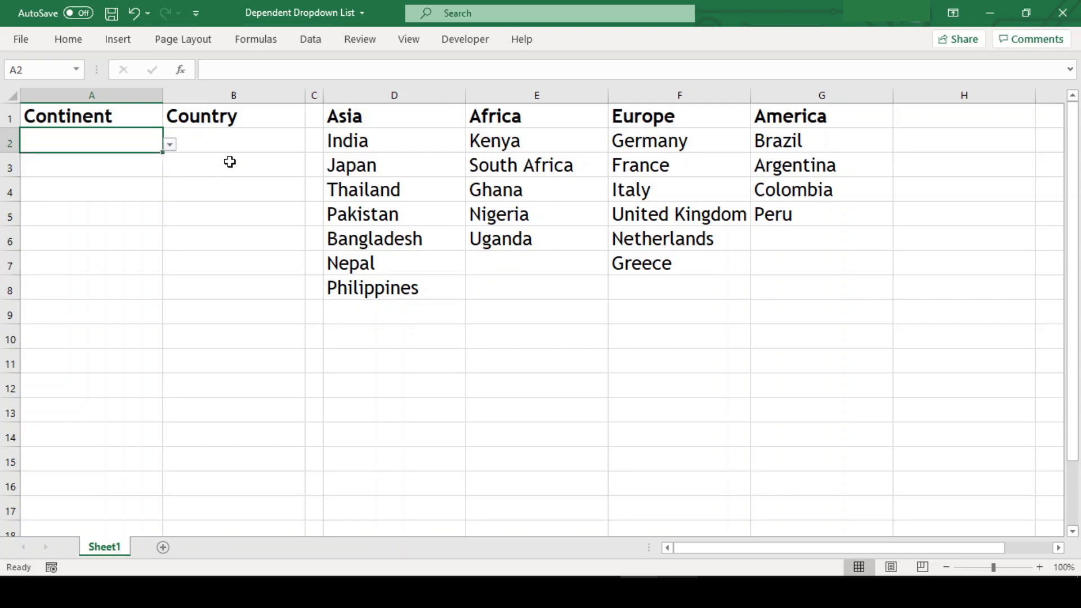
# Create named ranges from the four continent columns D1:D8, E1:E6, F1:F7 and G1:G5, using the top row as names
pyautogui.click(246, 141)
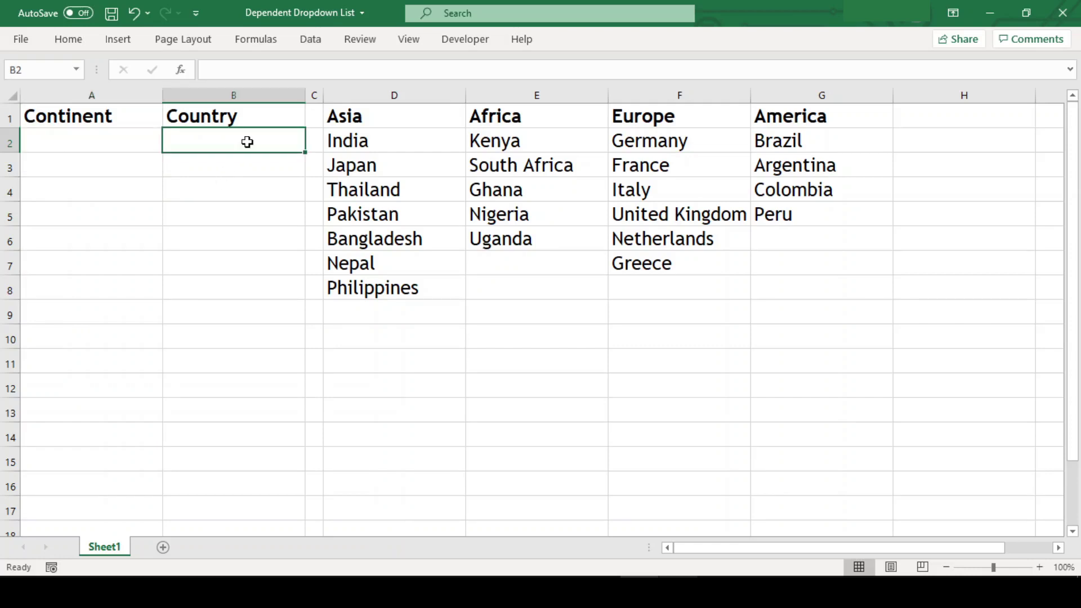
pyautogui.click(381, 122)
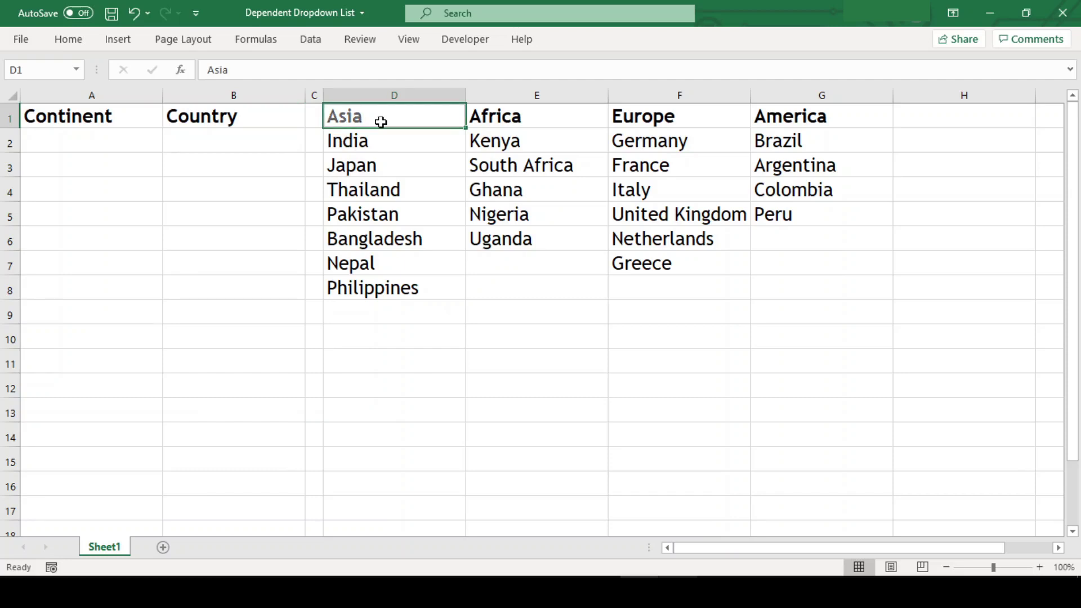
pyautogui.moveTo(394, 116); pyautogui.dragTo(391, 285)
pyautogui.moveTo(543, 113); pyautogui.dragTo(547, 231)
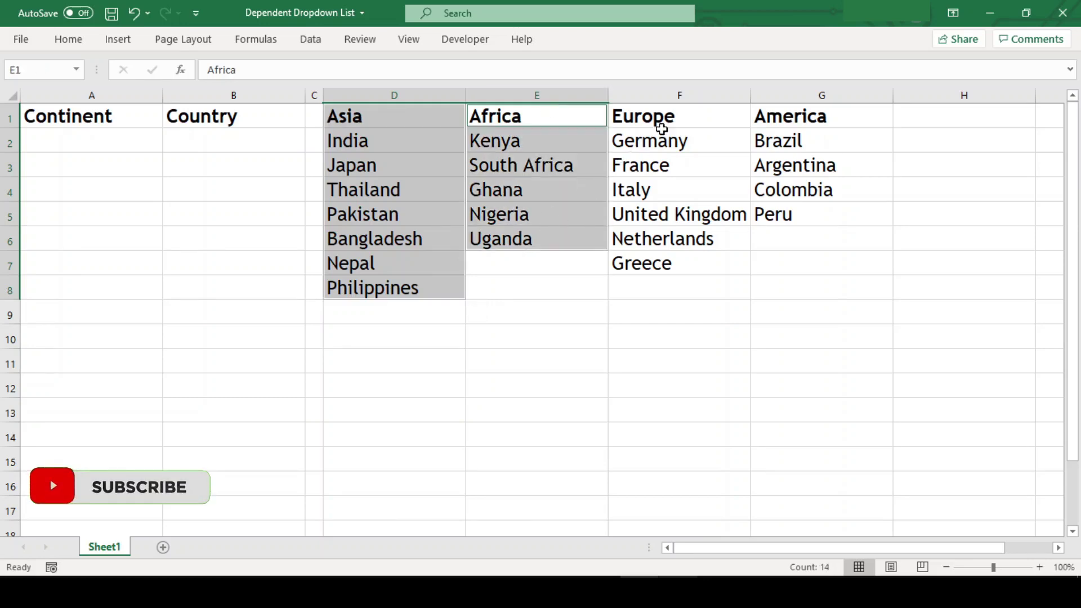
pyautogui.moveTo(680, 112); pyautogui.dragTo(690, 259)
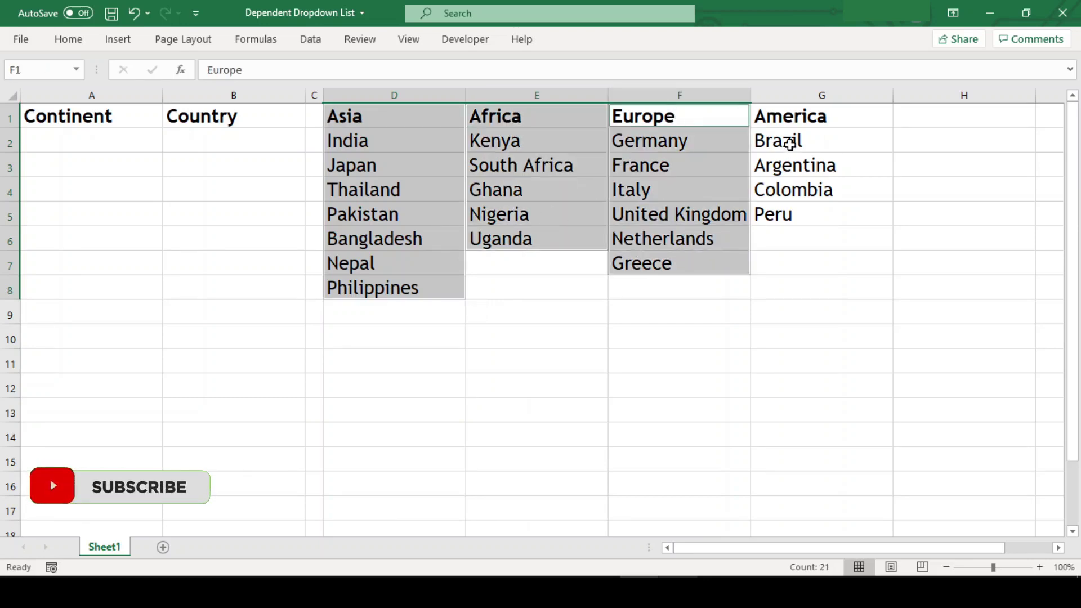
pyautogui.moveTo(820, 113); pyautogui.dragTo(831, 211)
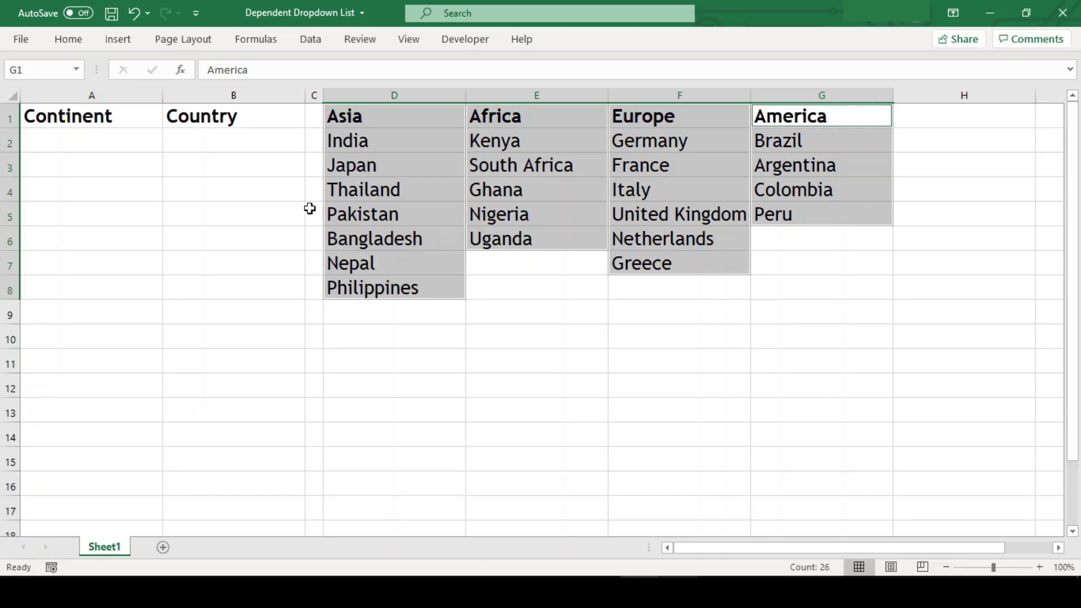
pyautogui.click(256, 39)
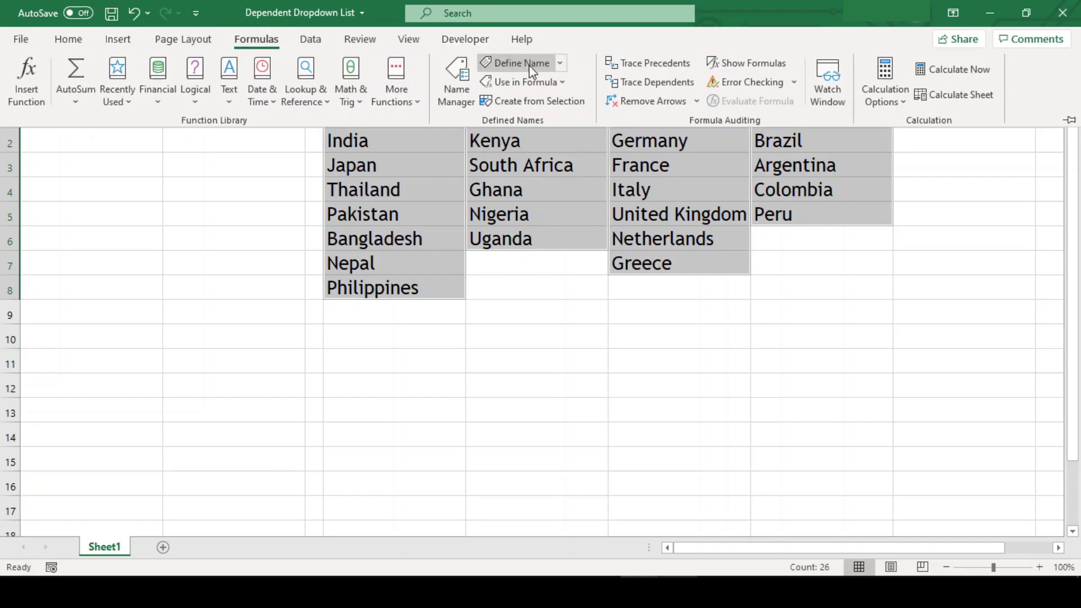
pyautogui.click(575, 108)
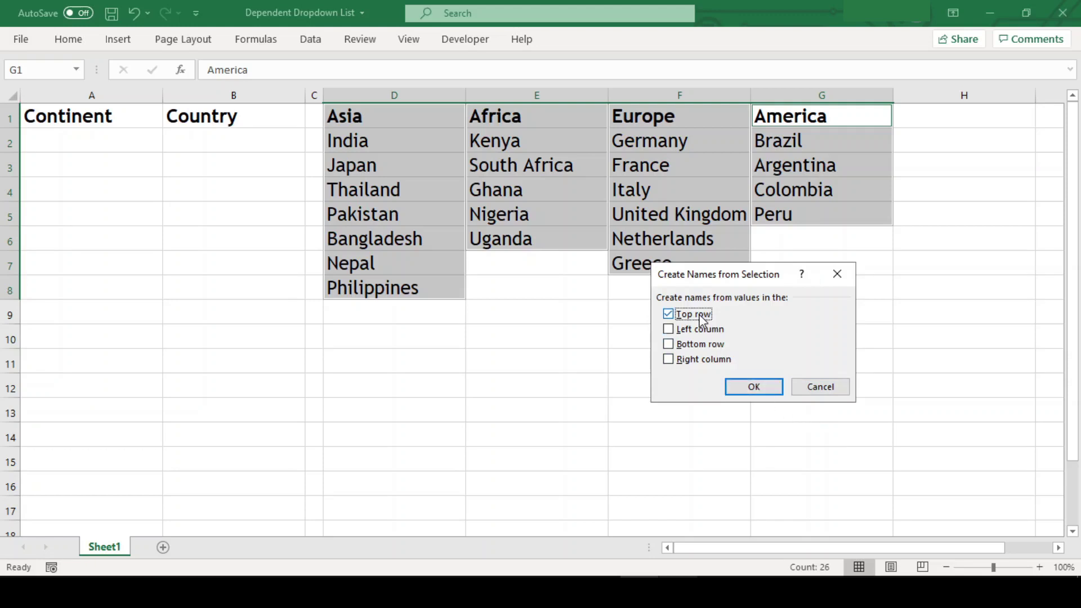
pyautogui.click(754, 387)
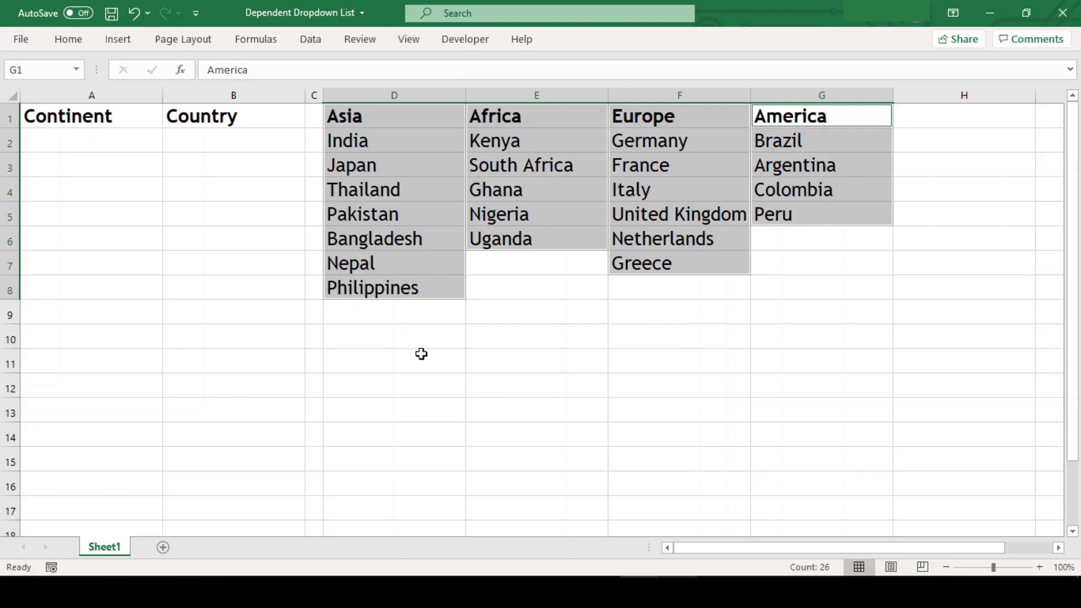
# Check which cells the Africa and Europe named ranges cover
pyautogui.click(380, 365)
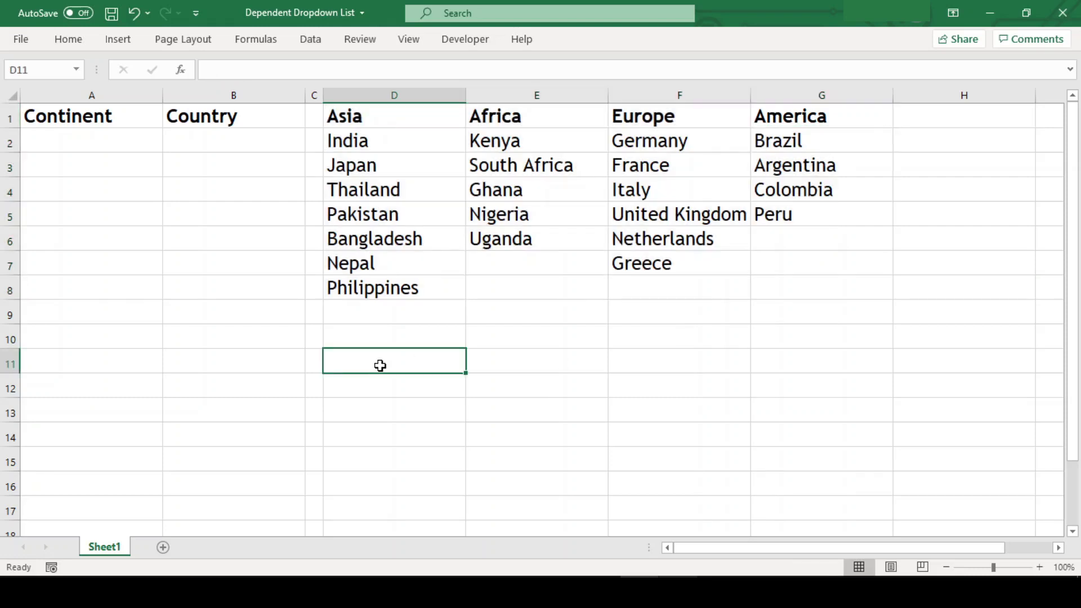
pyautogui.click(78, 72)
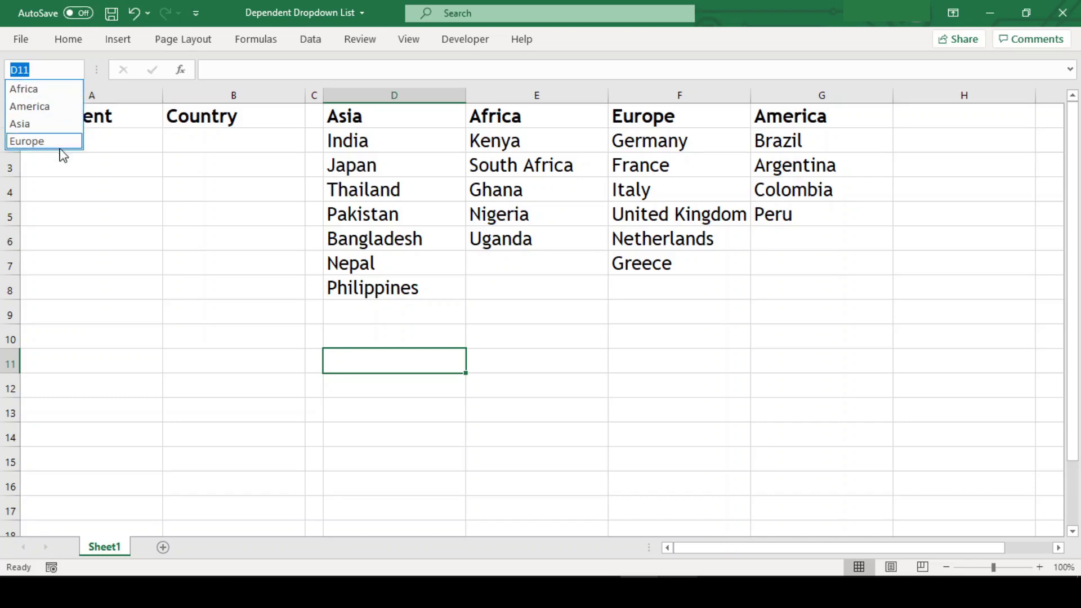
pyautogui.click(54, 88)
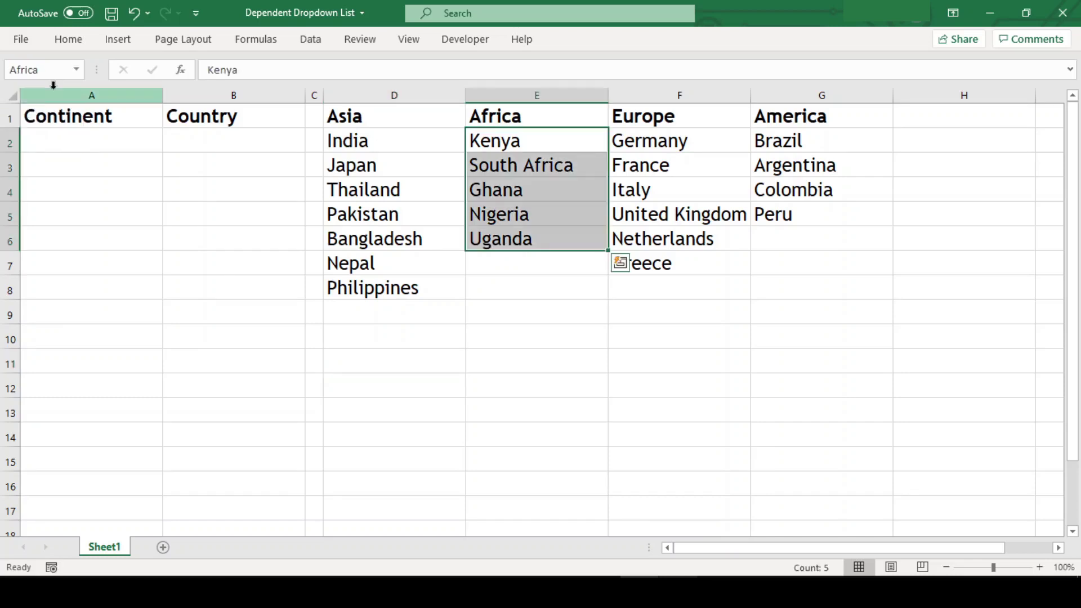
pyautogui.click(76, 69)
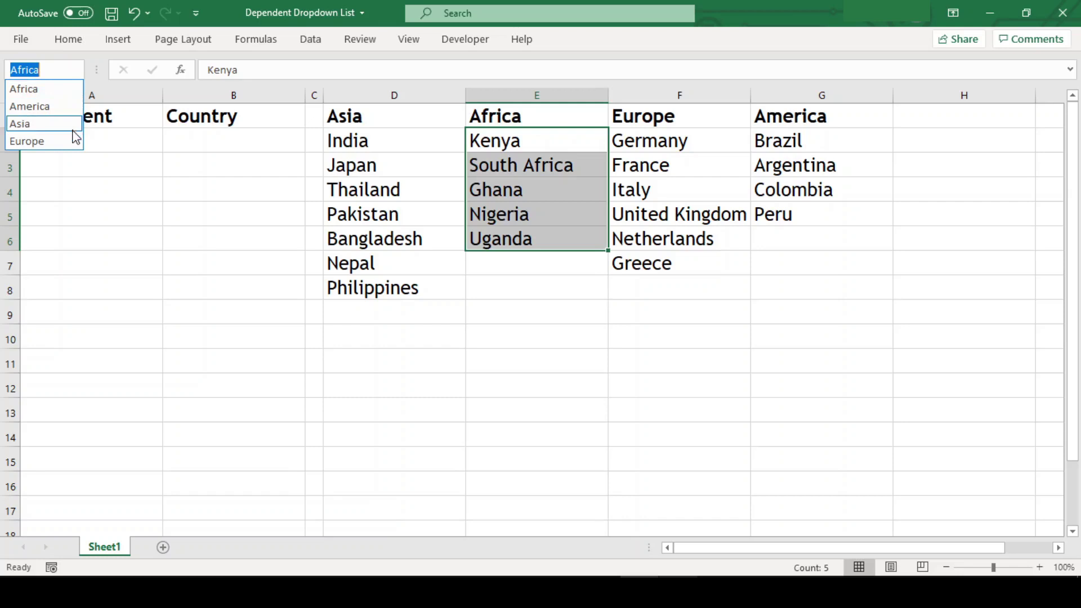
pyautogui.click(73, 140)
pyautogui.click(75, 71)
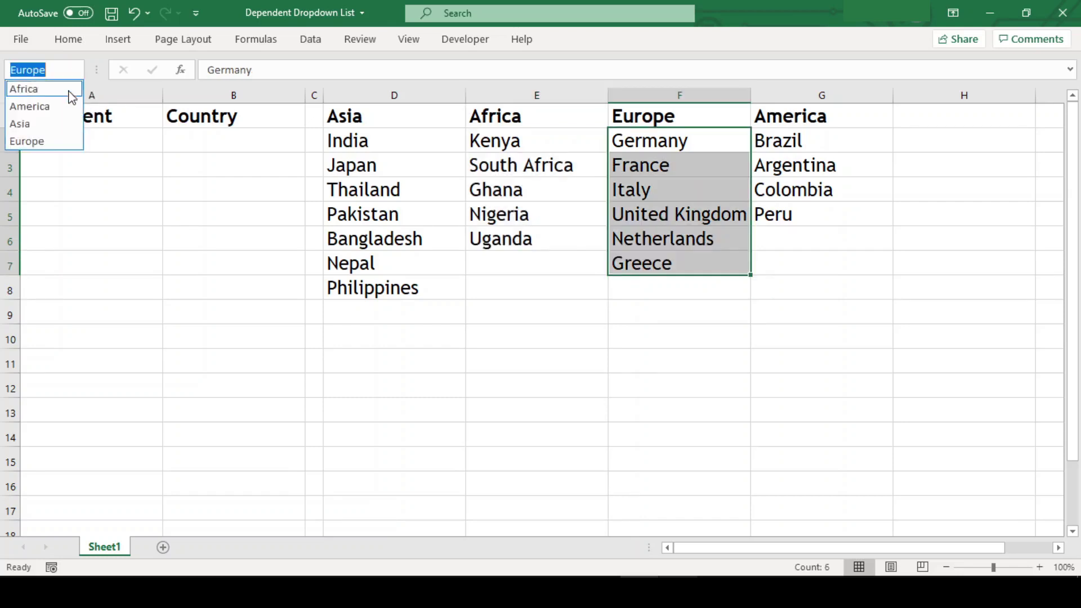
pyautogui.click(71, 90)
pyautogui.click(446, 366)
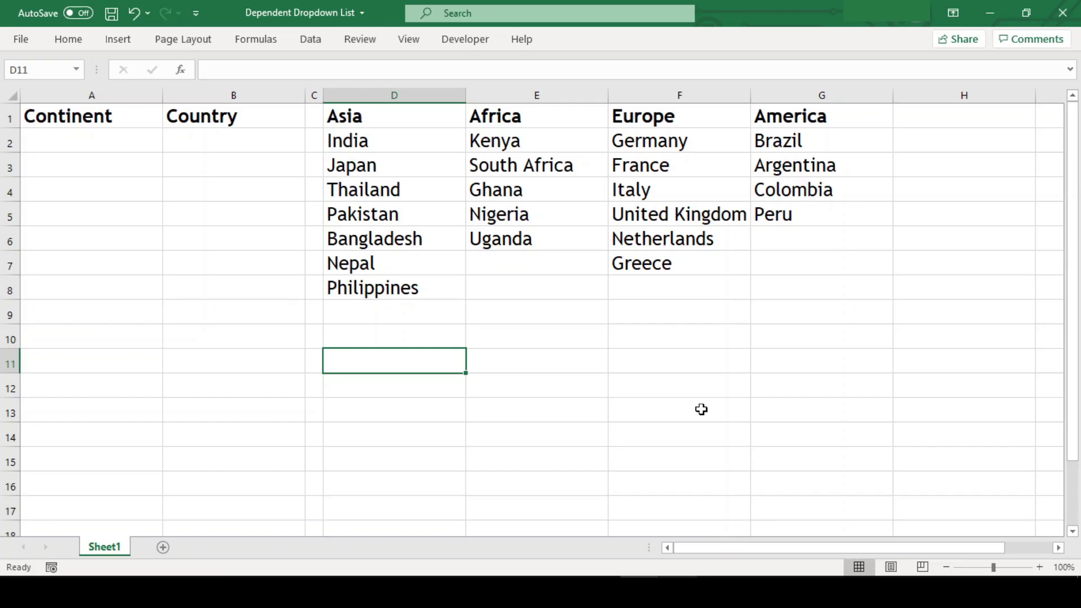
# Enter Asia in E12 and a plain reference to that cell, =E12, in E13
pyautogui.press('Right')
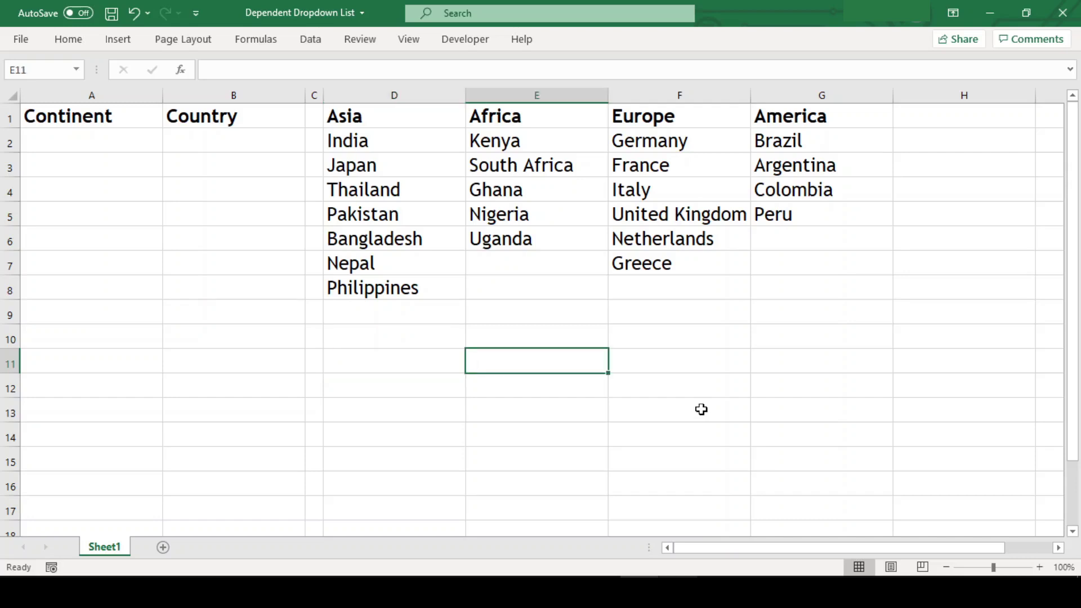
pyautogui.write('A')
pyautogui.press('Escape')
pyautogui.press('Down')
pyautogui.write('Asia')
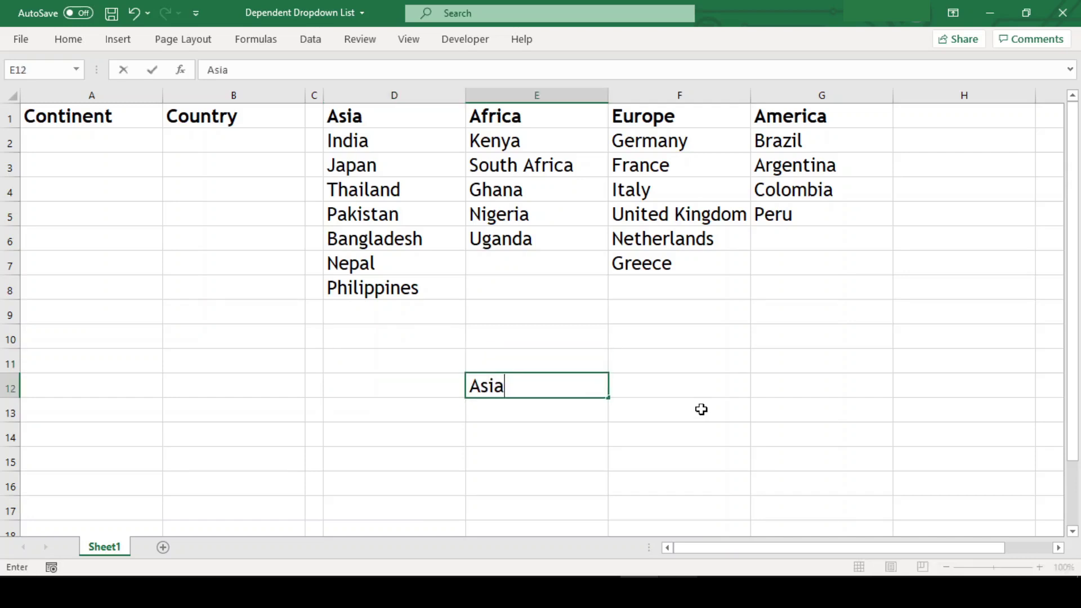
pyautogui.press('Return')
pyautogui.write('=')
pyautogui.press('Up')
pyautogui.press('Return')
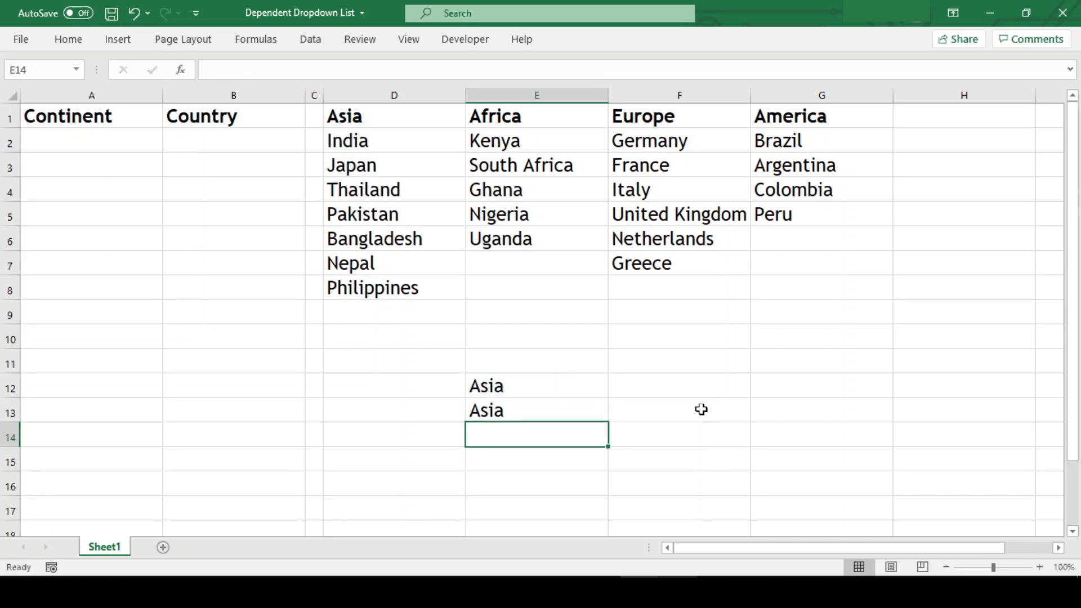
# Wrap the E12 reference in cell E13 in the INDIRECT function, making the formula =indirect(E12)
pyautogui.press('Up')
pyautogui.press('F2')
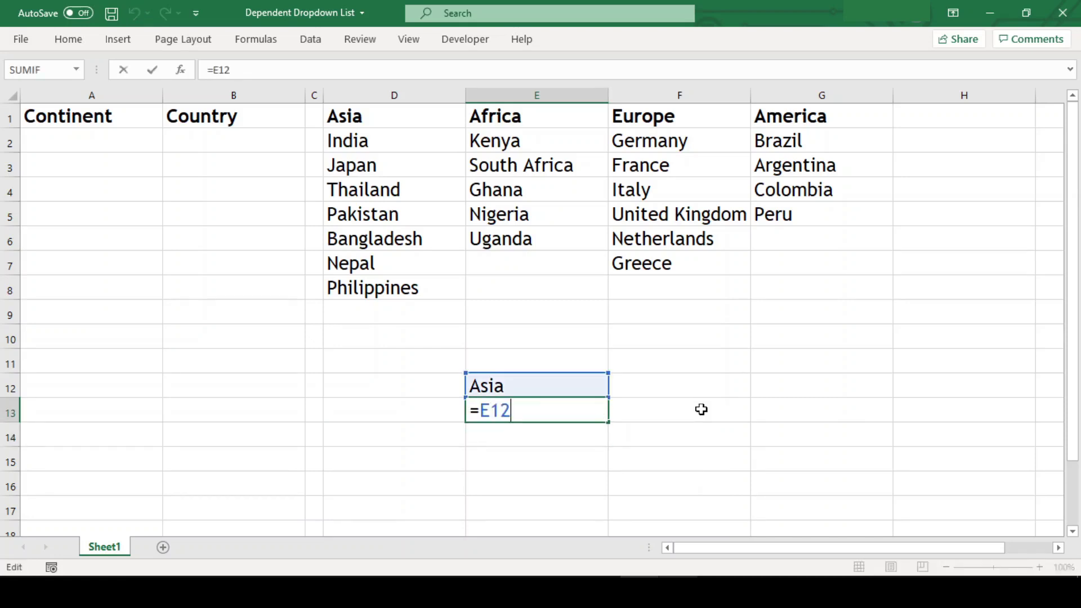
pyautogui.write('indirect')
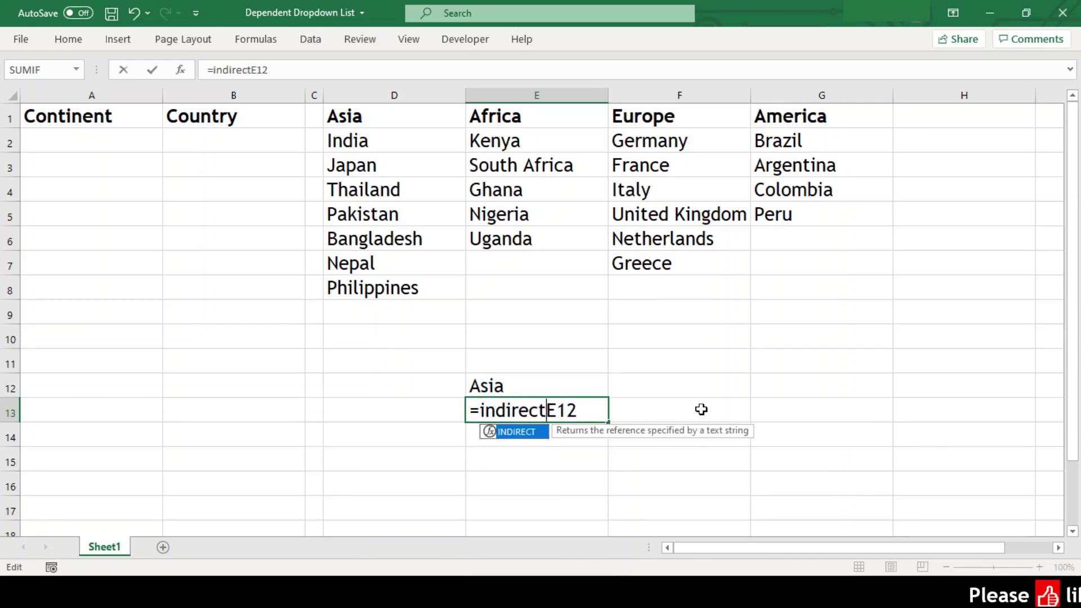
pyautogui.write('(')
pyautogui.write(')')
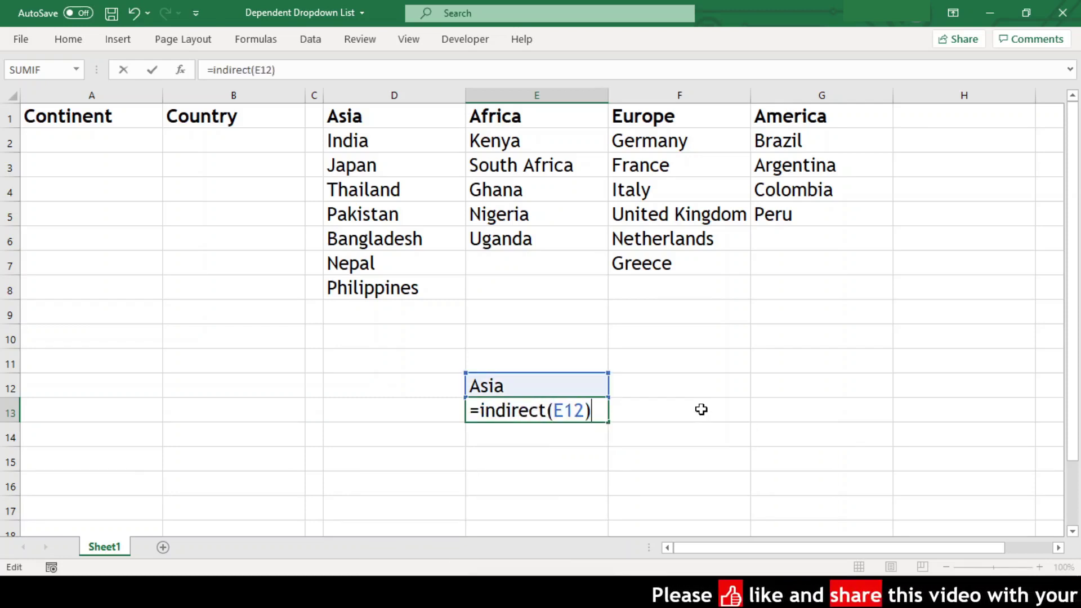
pyautogui.press('Return')
# Examine the values that the INDIRECT formula returns in E13:E19 below the Asia test cell
pyautogui.scroll(-1, 700, 410)
pyautogui.press('Up')
pyautogui.press('Down')
pyautogui.press('Down')
pyautogui.press('Down')
pyautogui.press('Down')
pyautogui.press('Down')
pyautogui.press('Down')
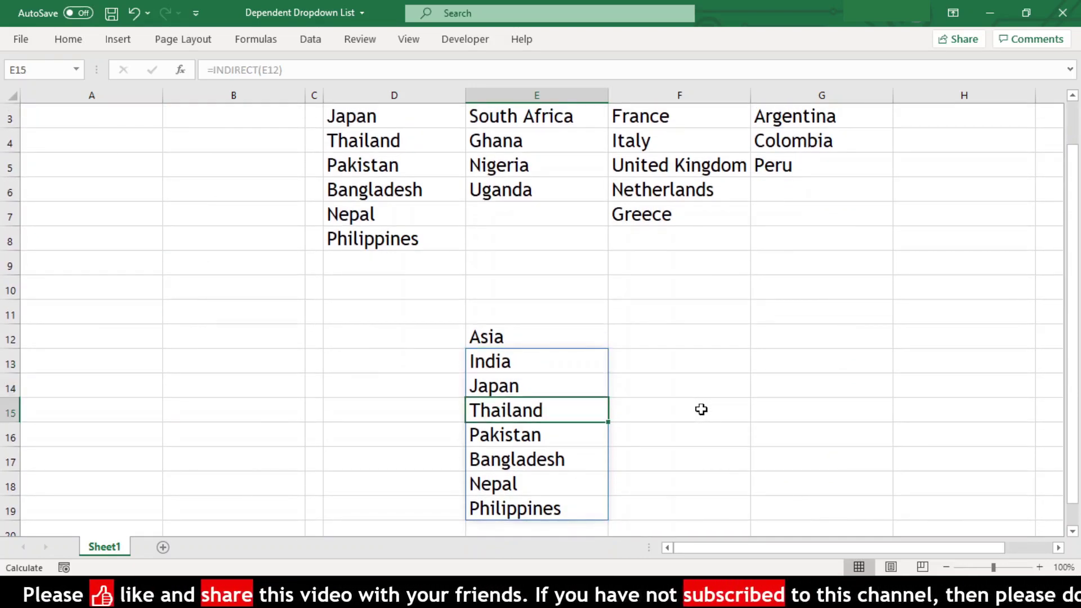
pyautogui.press('Up')
pyautogui.press('Up')
pyautogui.press('Up')
pyautogui.press('Up')
pyautogui.press('Up')
pyautogui.press('Up')
pyautogui.press('Up')
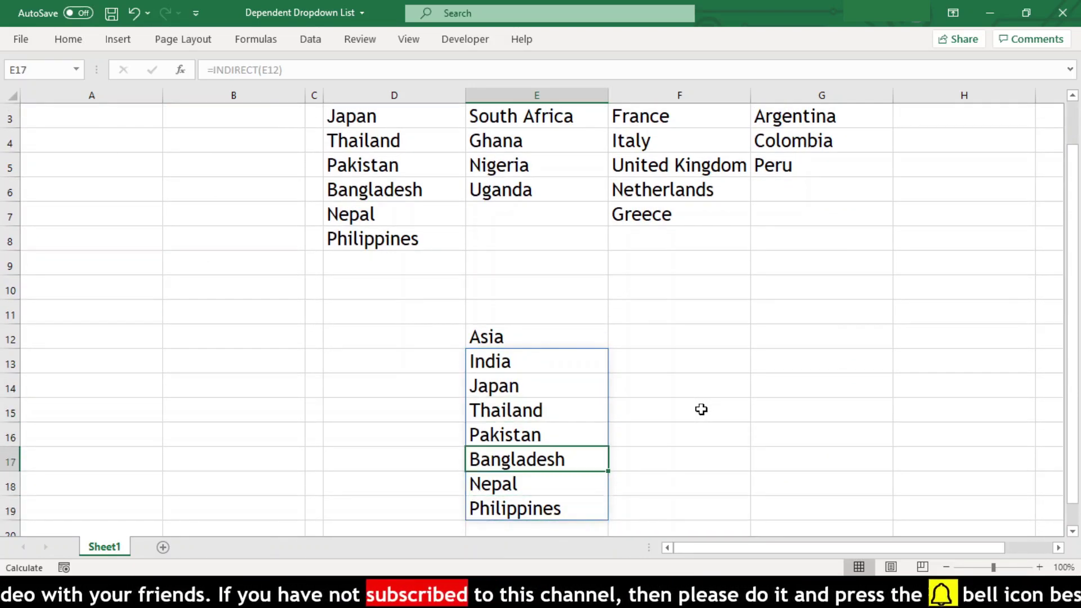
pyautogui.hotkey('shift', 'Down')
pyautogui.hotkey('shift', 'Down')
pyautogui.hotkey('shift', 'Down')
pyautogui.hotkey('shift', 'Up')
pyautogui.hotkey('shift', 'Up')
pyautogui.hotkey('shift', 'Up')
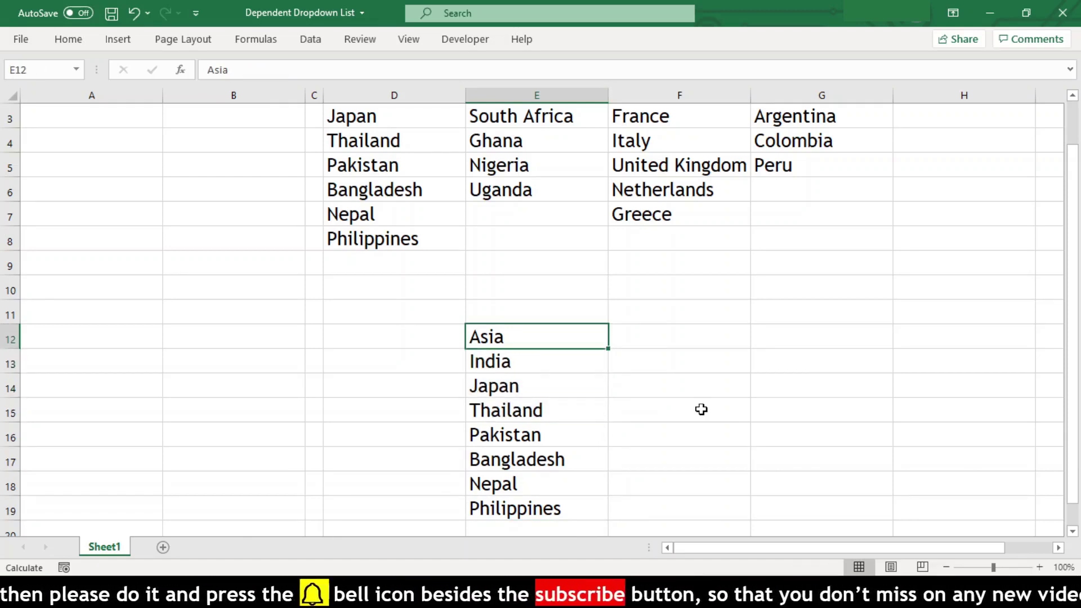
# Delete the Asia test entry in E12 and the INDIRECT formula in E13
pyautogui.hotkey('shift', 'Down')
pyautogui.press('Delete')
pyautogui.hotkey('shift', 'Down')
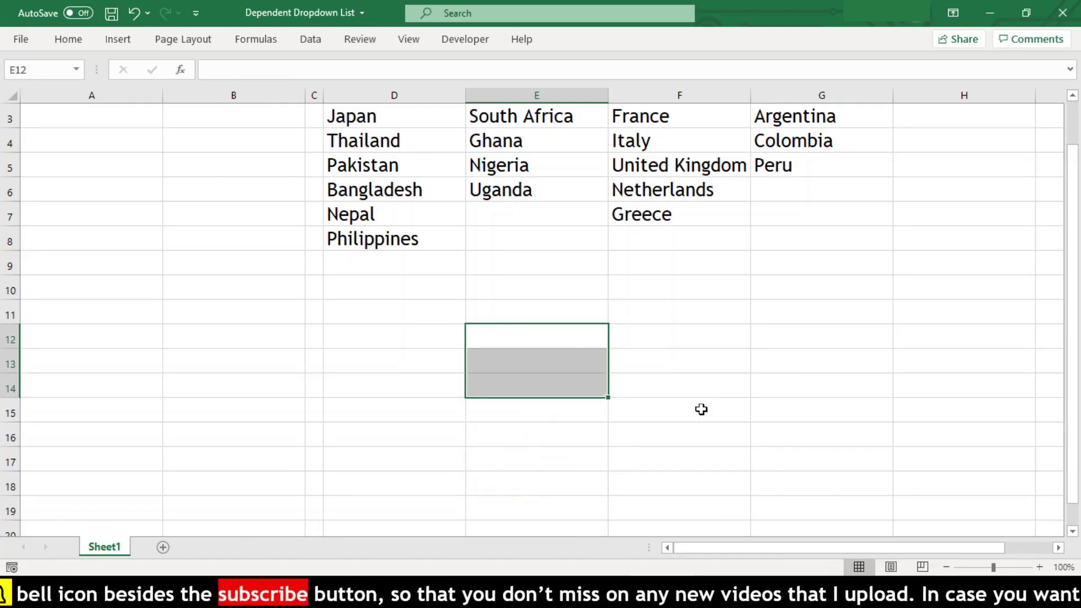
pyautogui.click(701, 410)
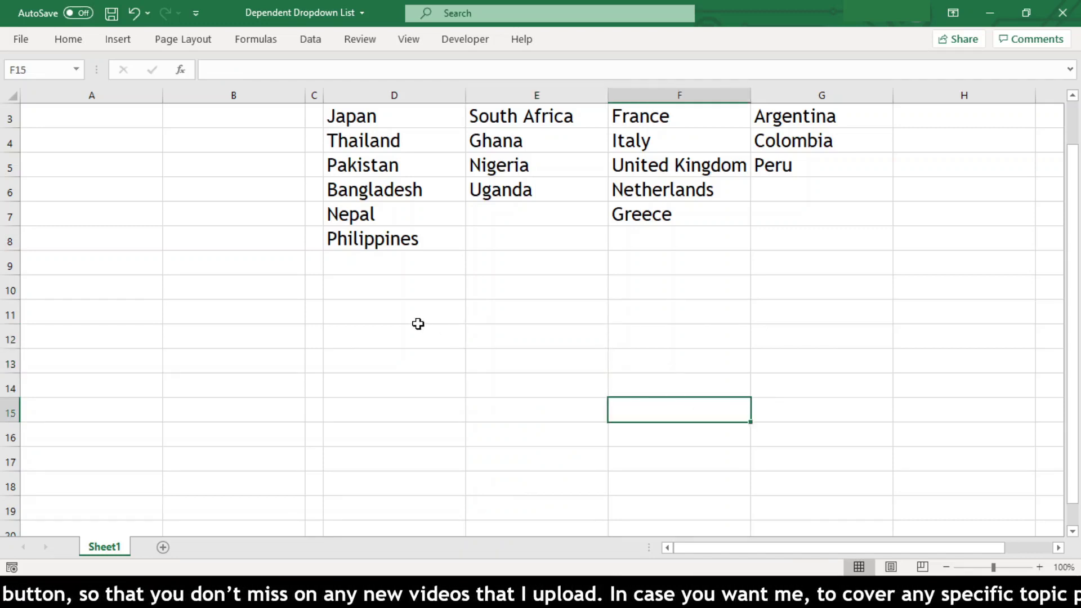
# Choose Asia from the continent dropdown in cell A2
pyautogui.scroll(1, 418, 323)
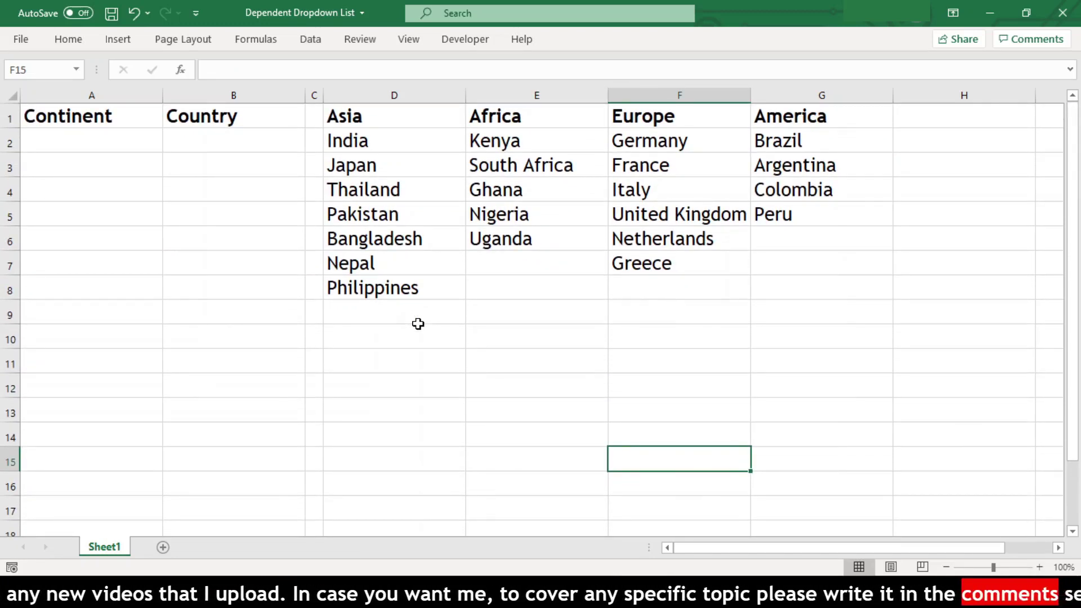
pyautogui.click(134, 151)
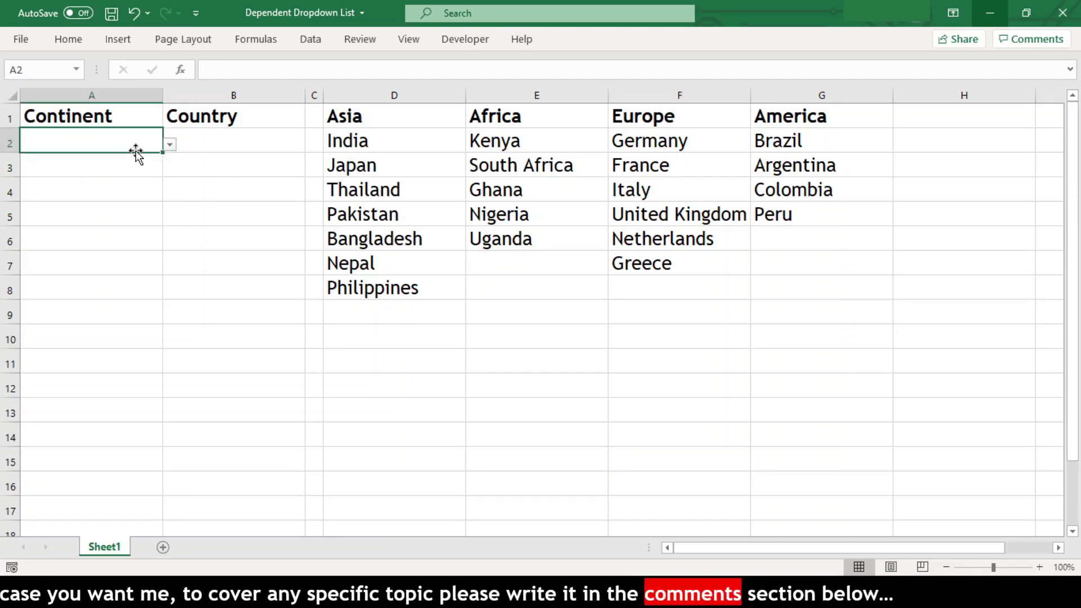
pyautogui.click(170, 144)
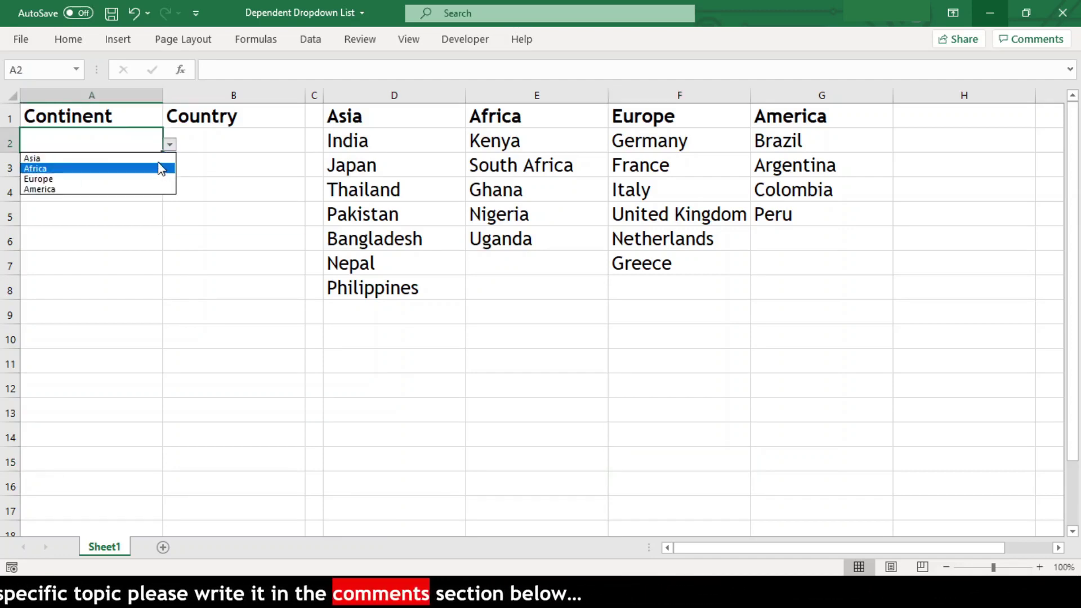
pyautogui.click(159, 159)
# Add a List data validation to cell B2 with the source =indirect($A$2) and check its dropdown options
pyautogui.click(234, 135)
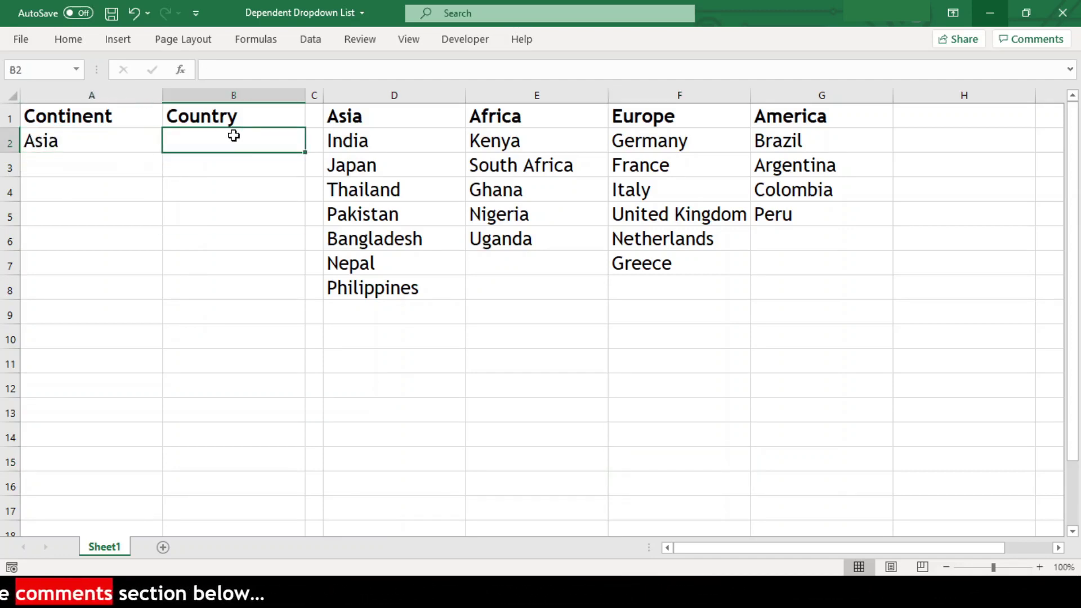
pyautogui.click(311, 39)
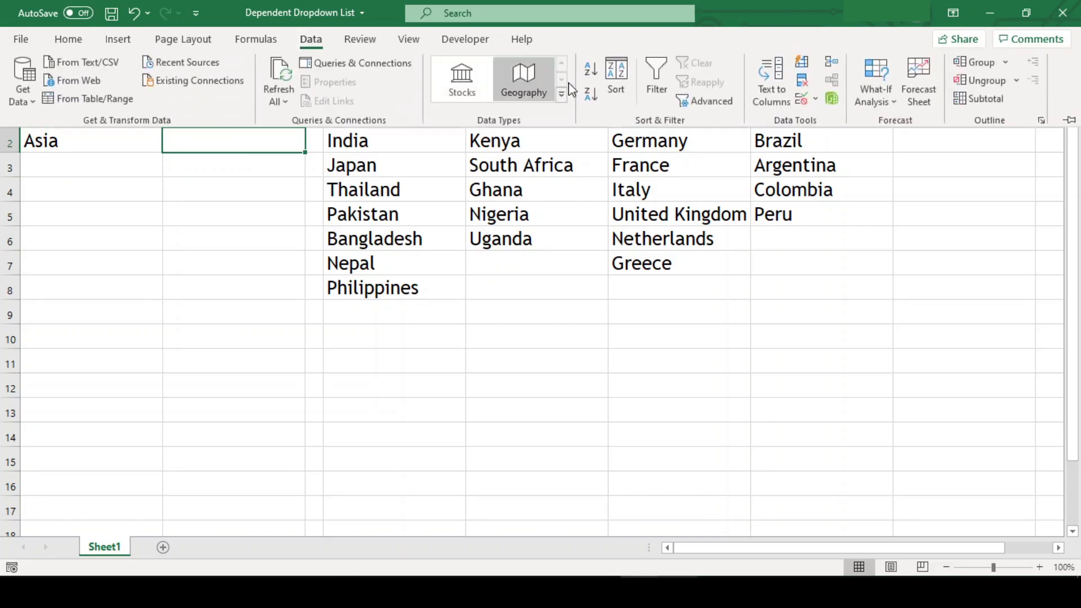
pyautogui.click(805, 104)
pyautogui.click(732, 298)
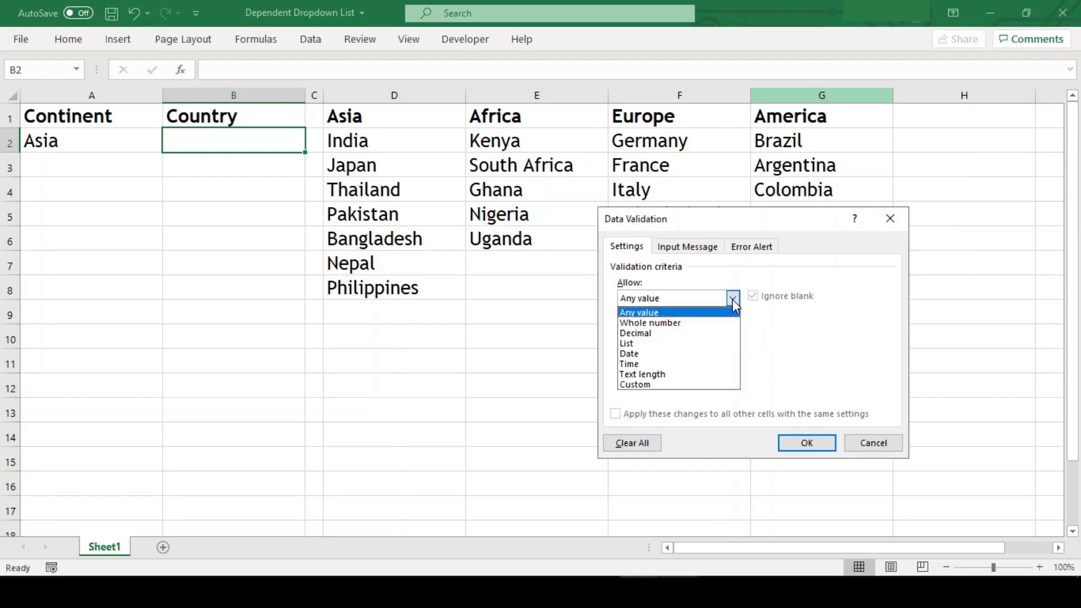
pyautogui.click(701, 344)
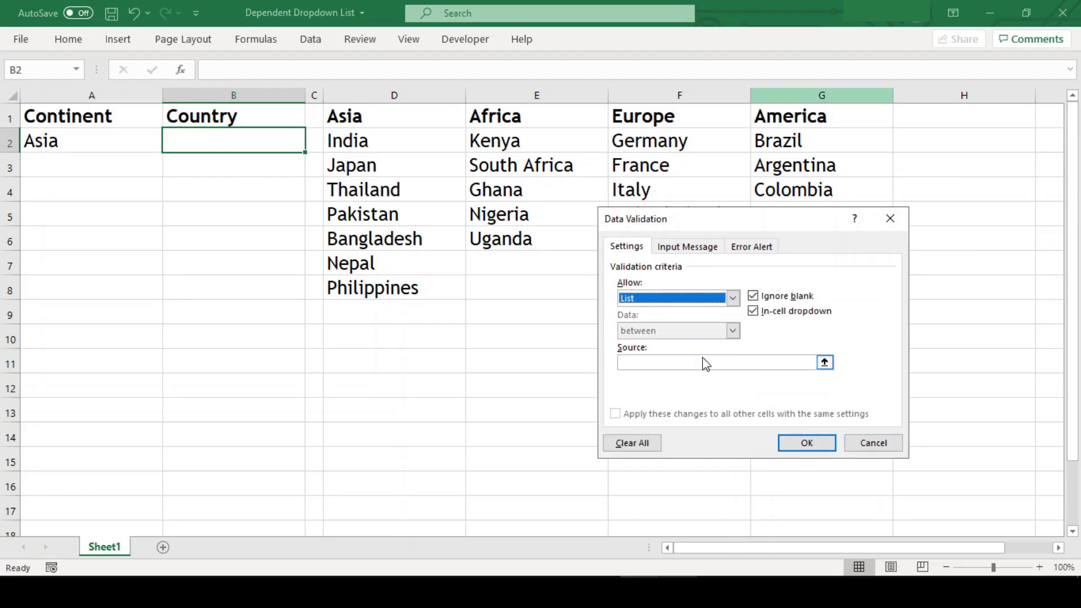
pyautogui.click(705, 362)
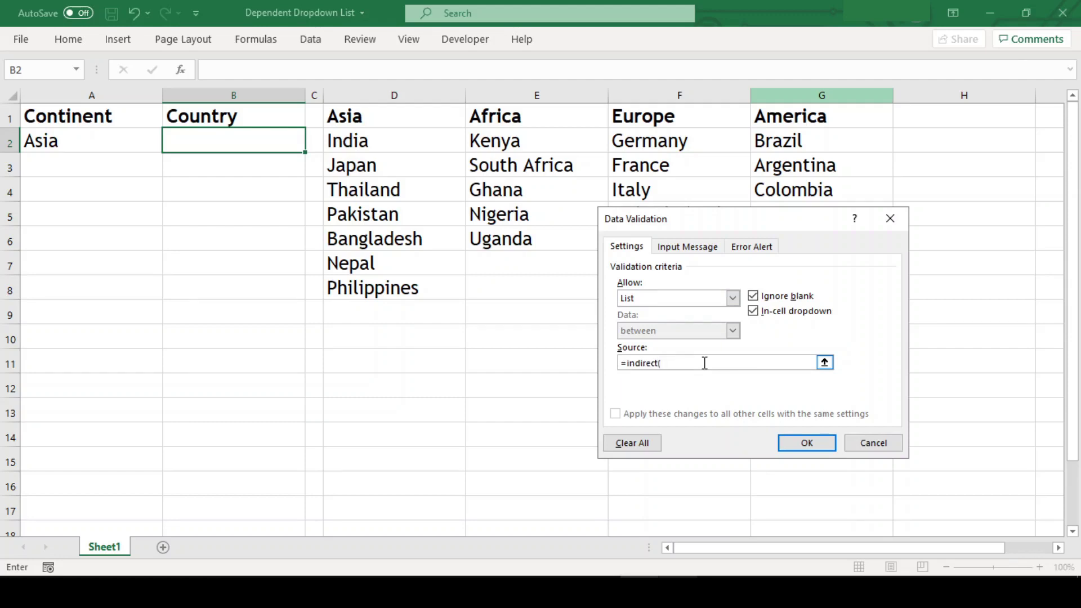
pyautogui.click(126, 141)
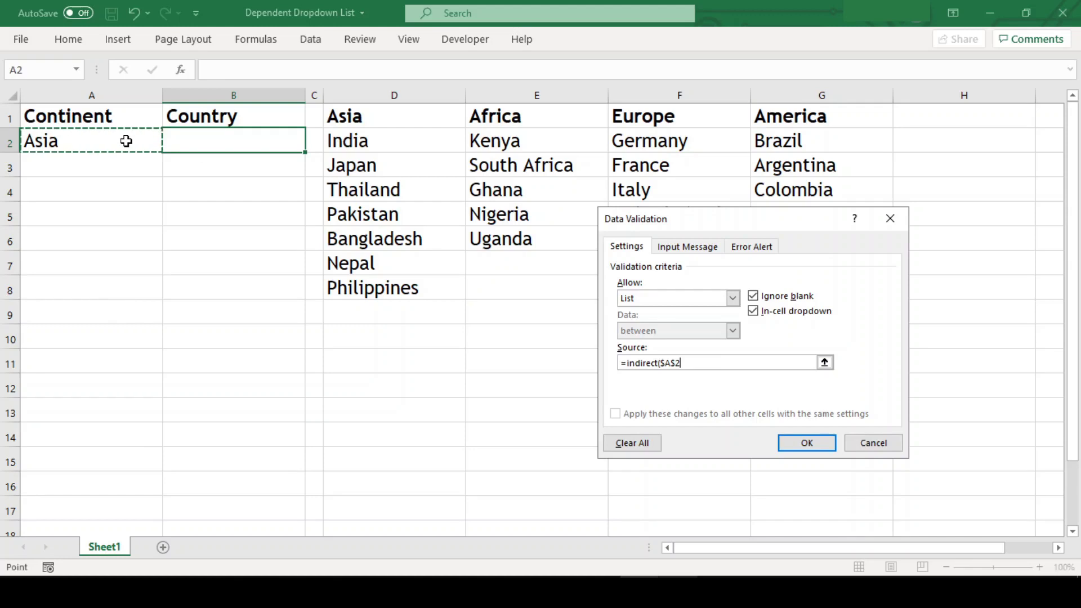
pyautogui.write(')')
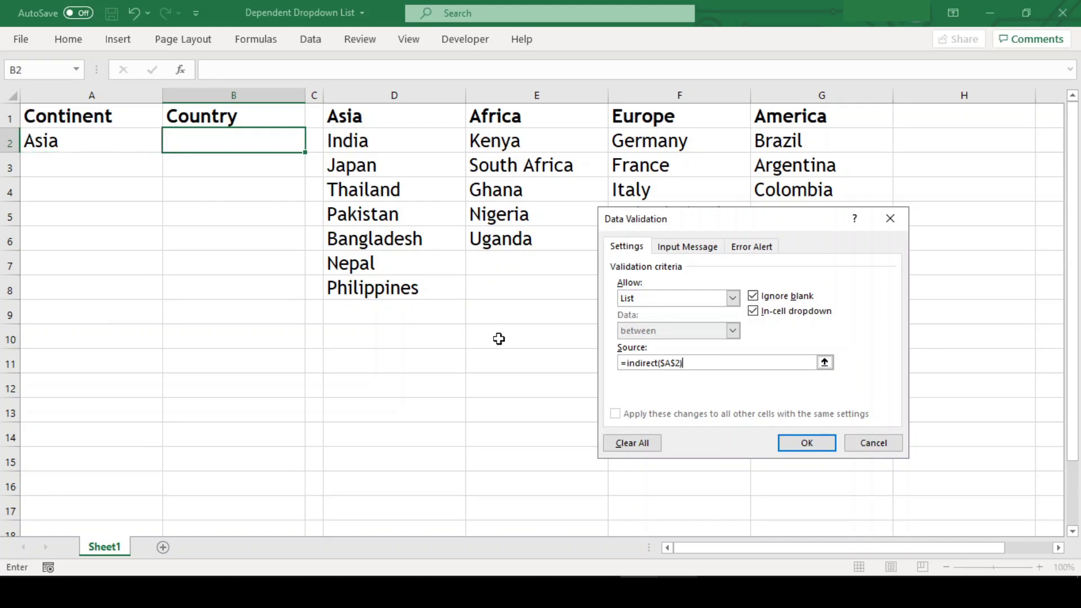
pyautogui.click(796, 444)
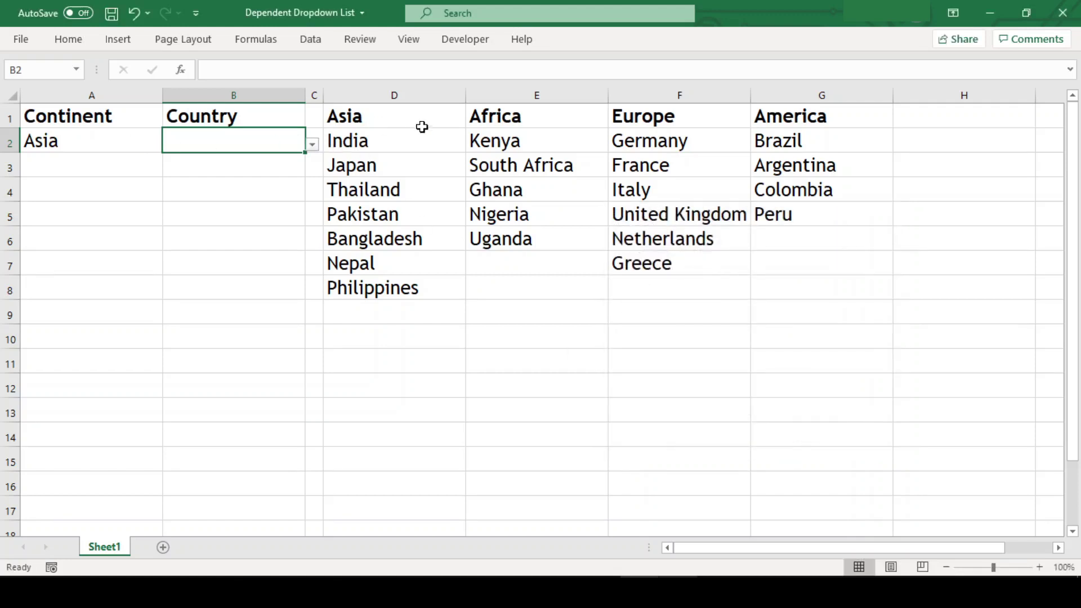
pyautogui.click(313, 146)
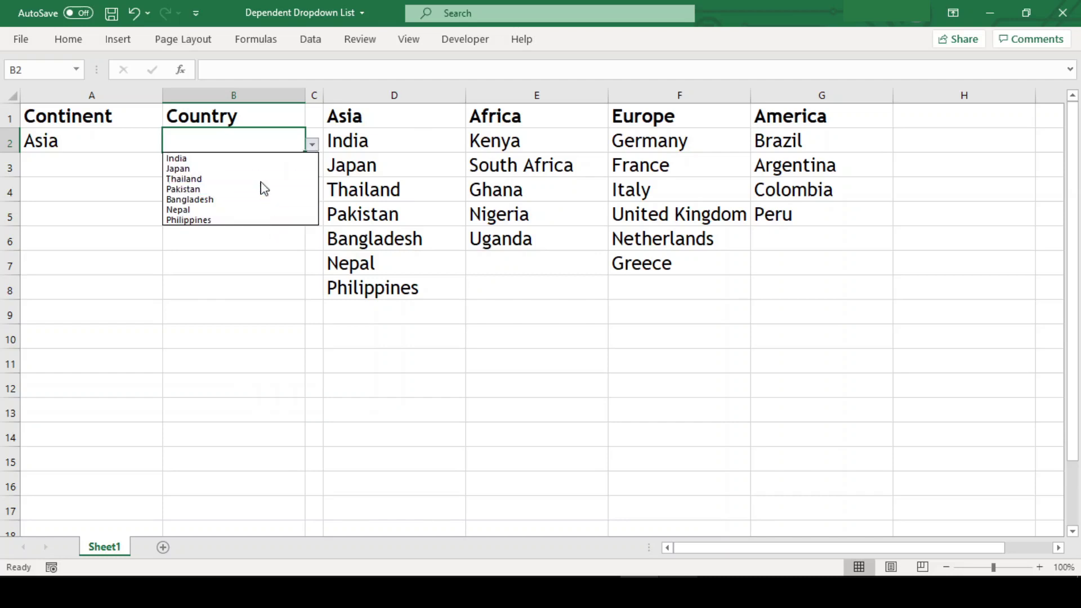
# Change the continent in A2 to Europe and check the country options in B2's dropdown
pyautogui.click(145, 145)
pyautogui.click(153, 143)
pyautogui.click(169, 147)
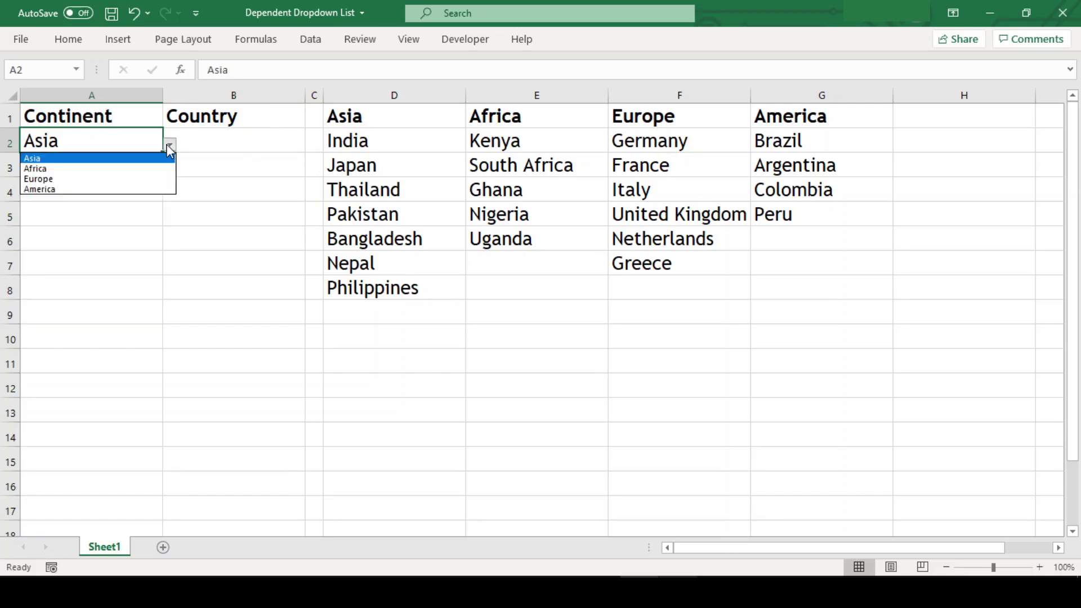
pyautogui.click(154, 179)
pyautogui.click(280, 139)
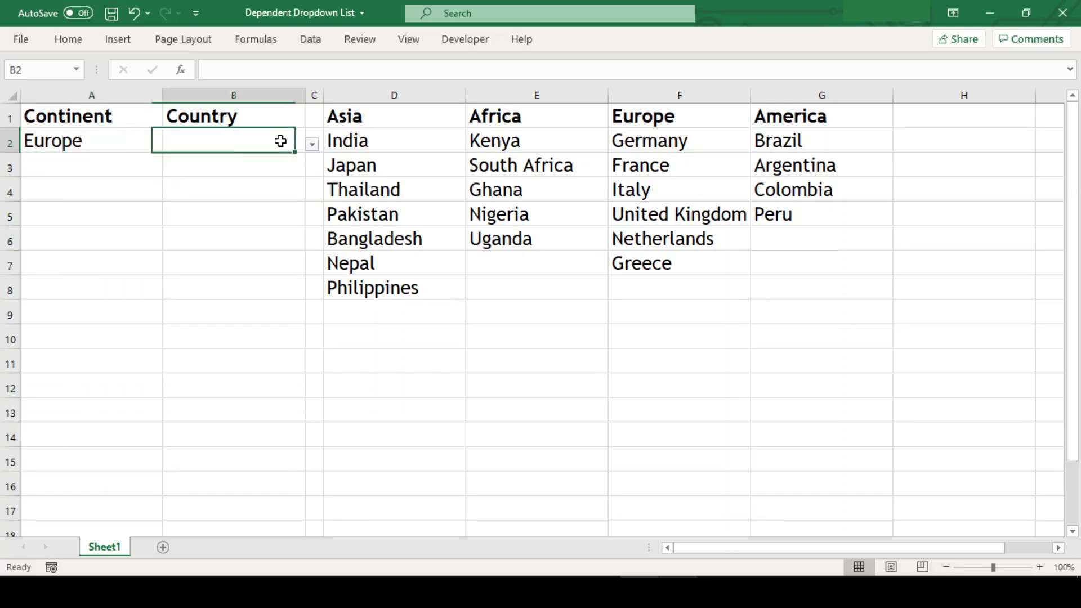
pyautogui.click(311, 145)
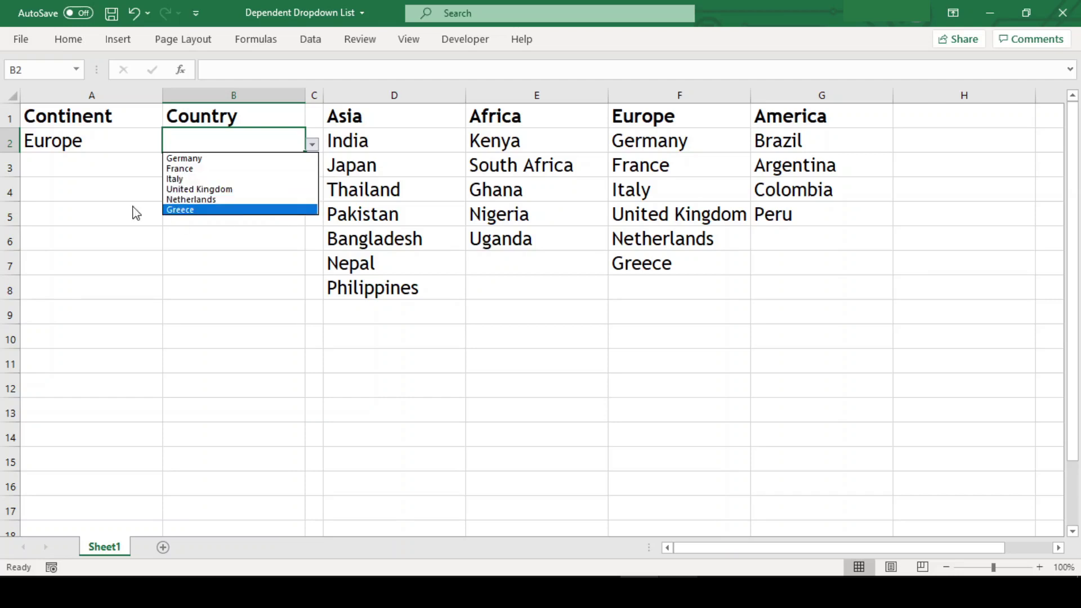
pyautogui.press('Escape')
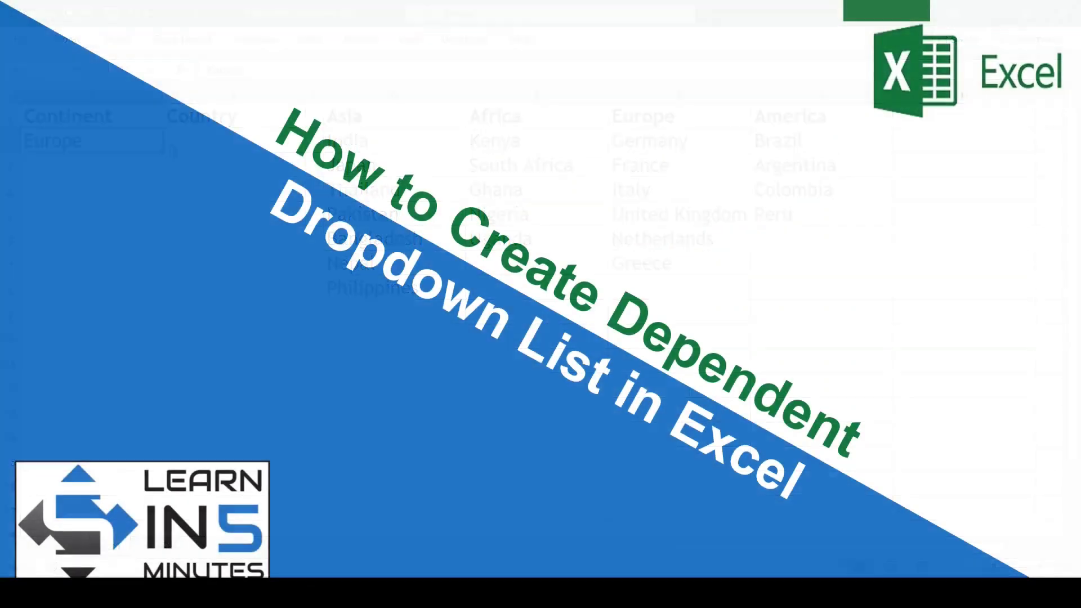